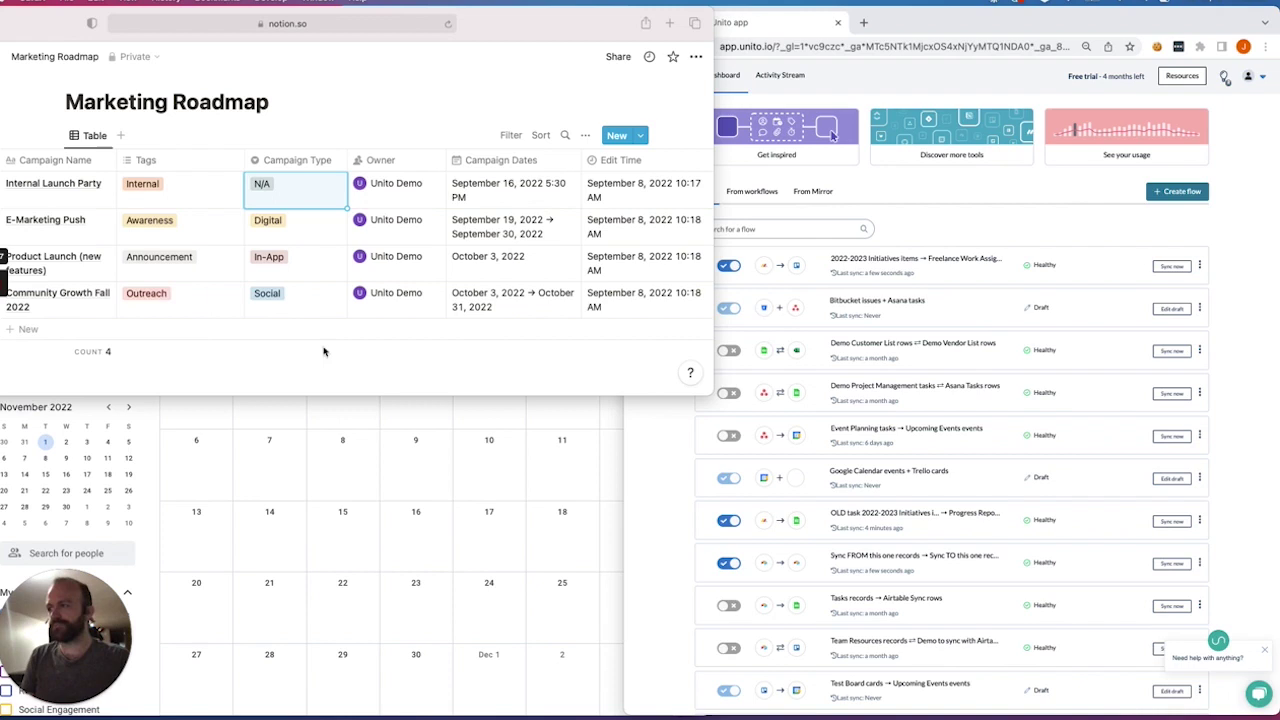
# Create a new flow in Unito and choose Notion and Google Calendar as the tools to connect
pyautogui.click(1090, 220)
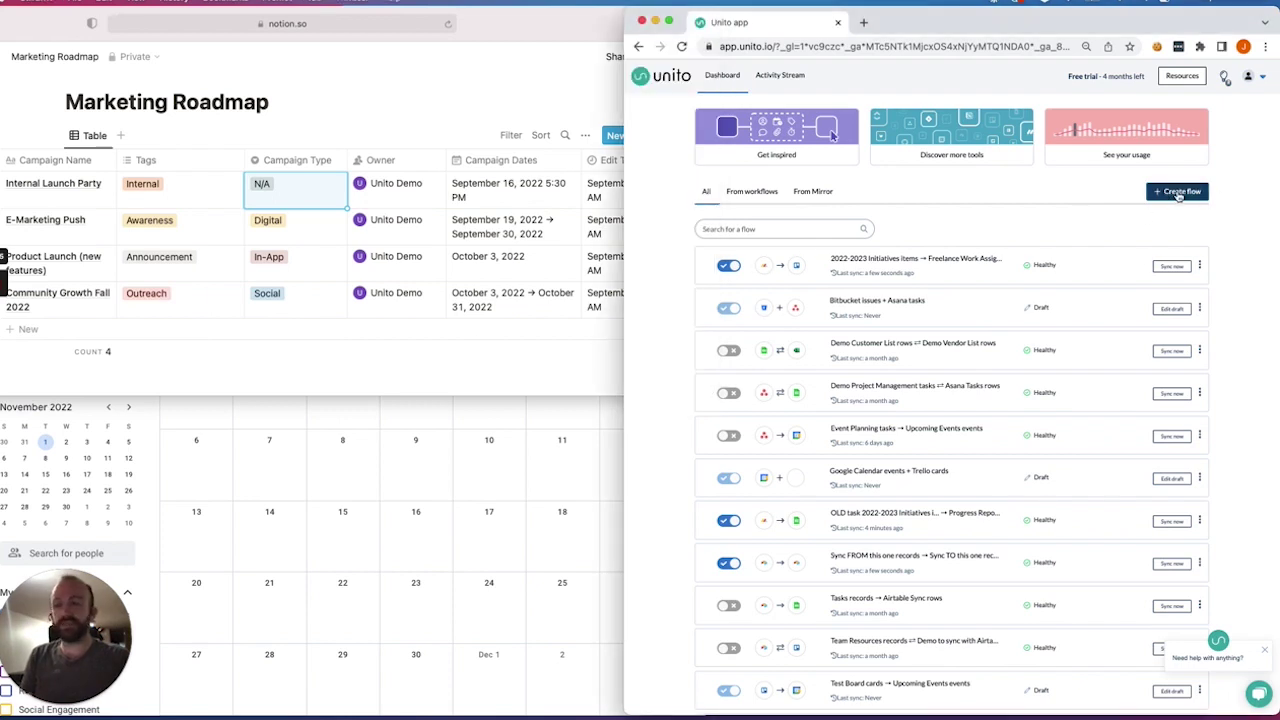
pyautogui.click(1179, 194)
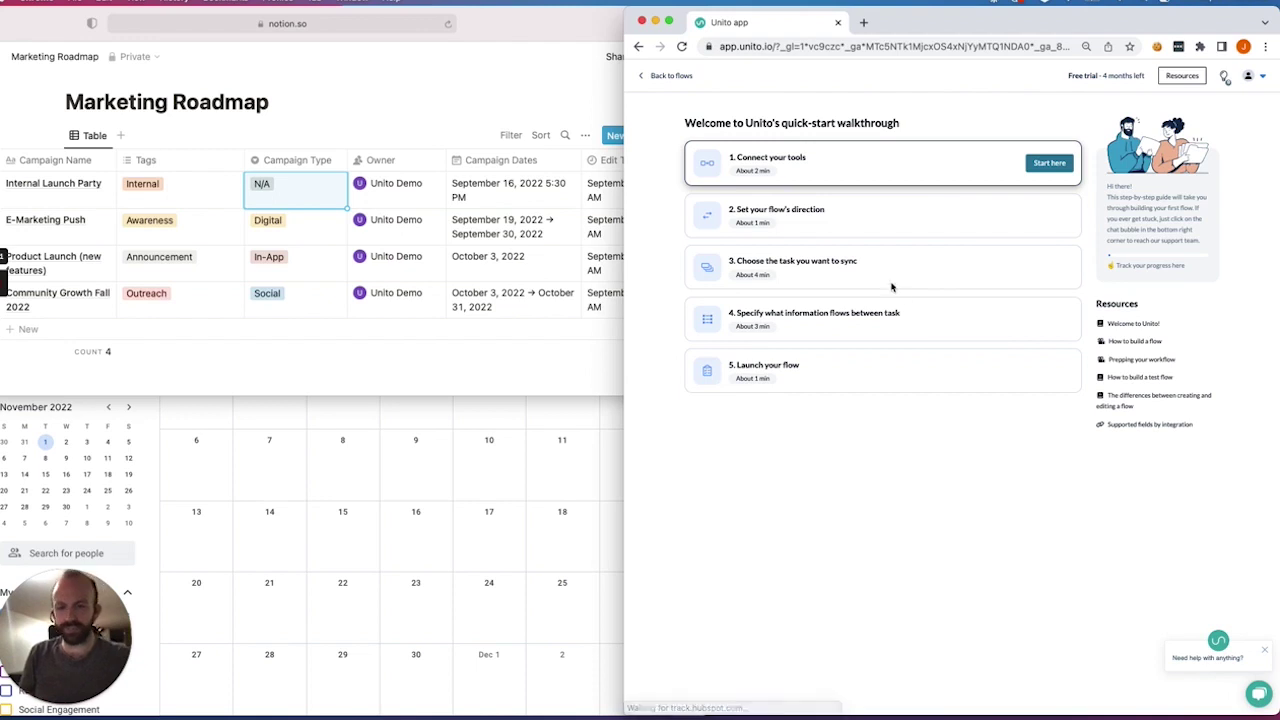
pyautogui.click(1050, 163)
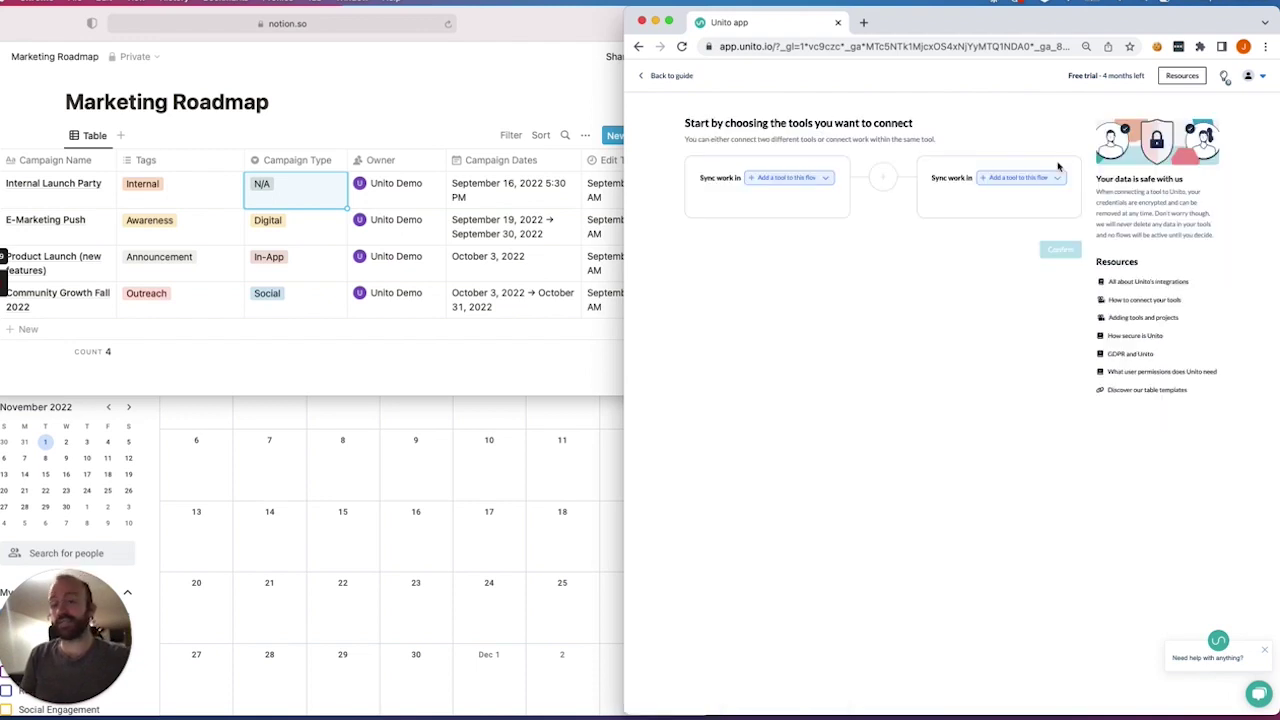
pyautogui.click(816, 178)
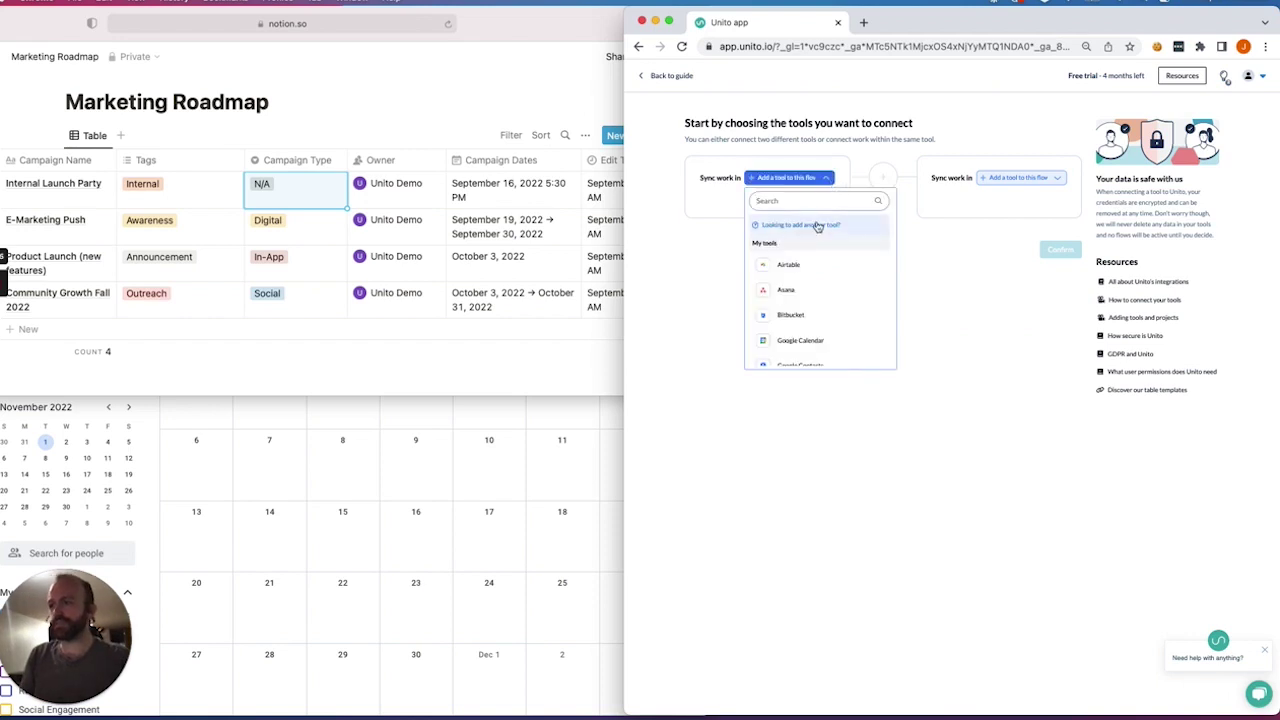
pyautogui.write('notion')
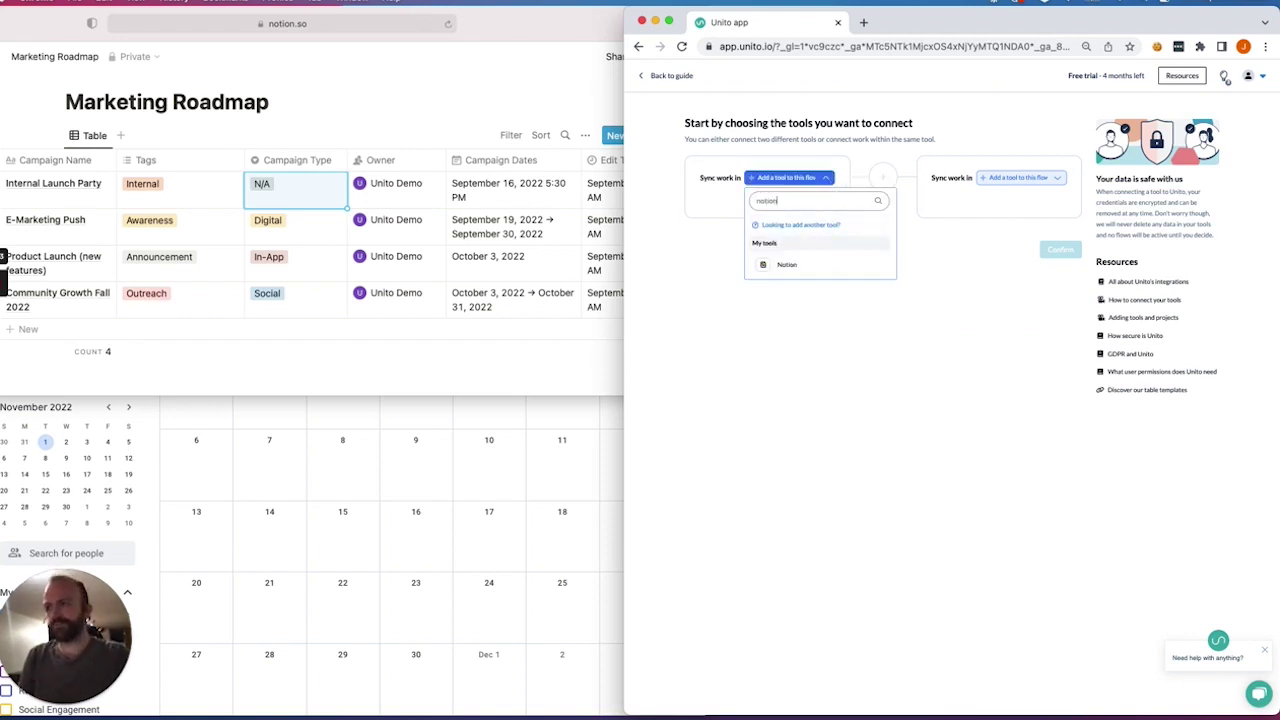
pyautogui.click(813, 266)
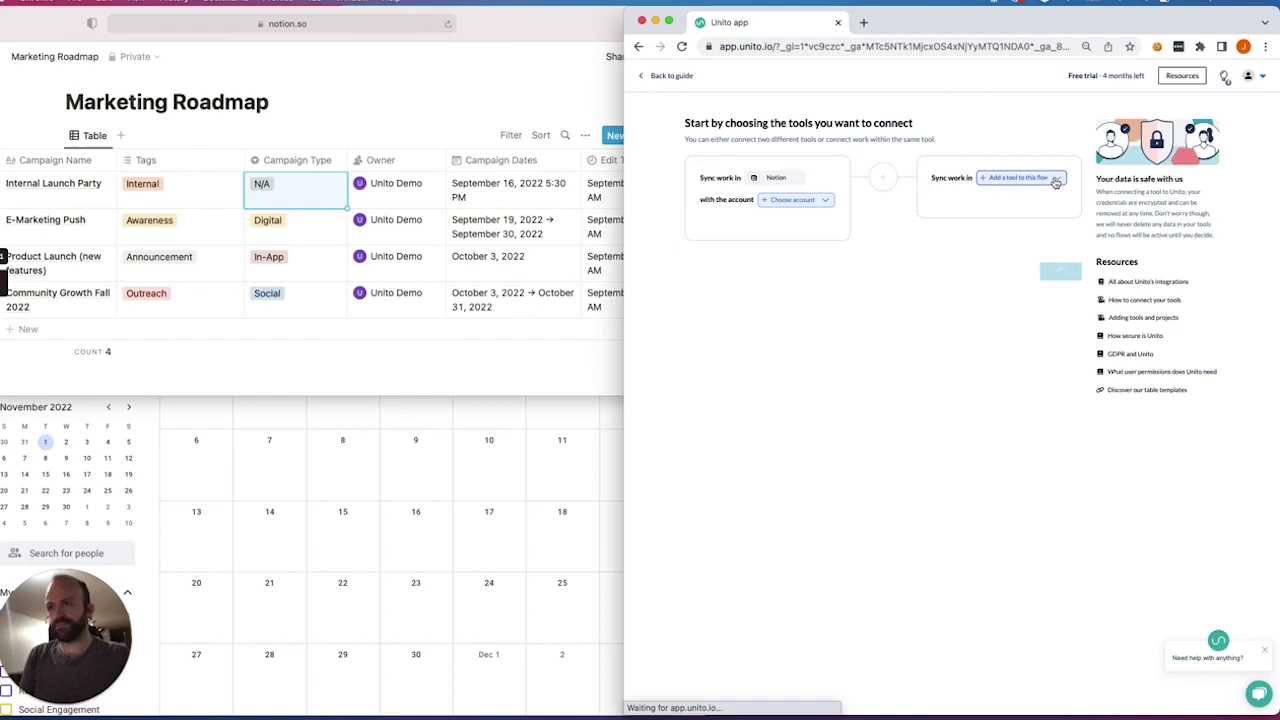
pyautogui.click(1061, 180)
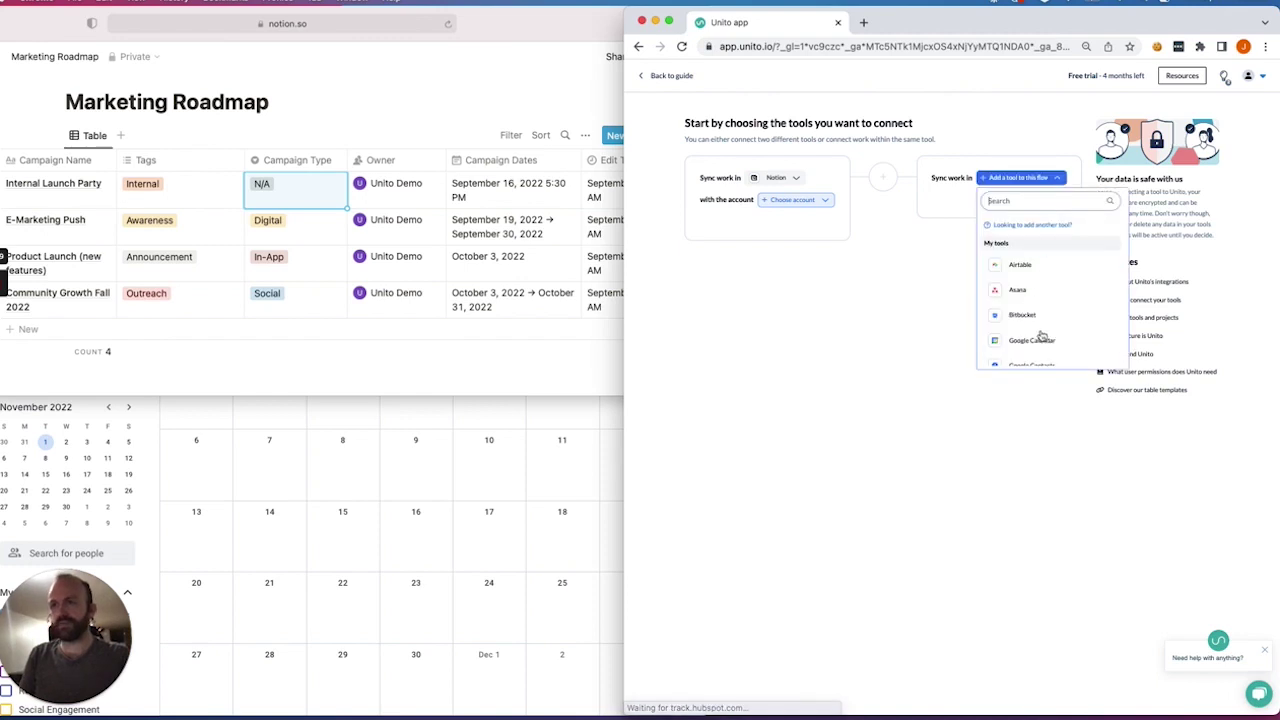
pyautogui.click(1036, 341)
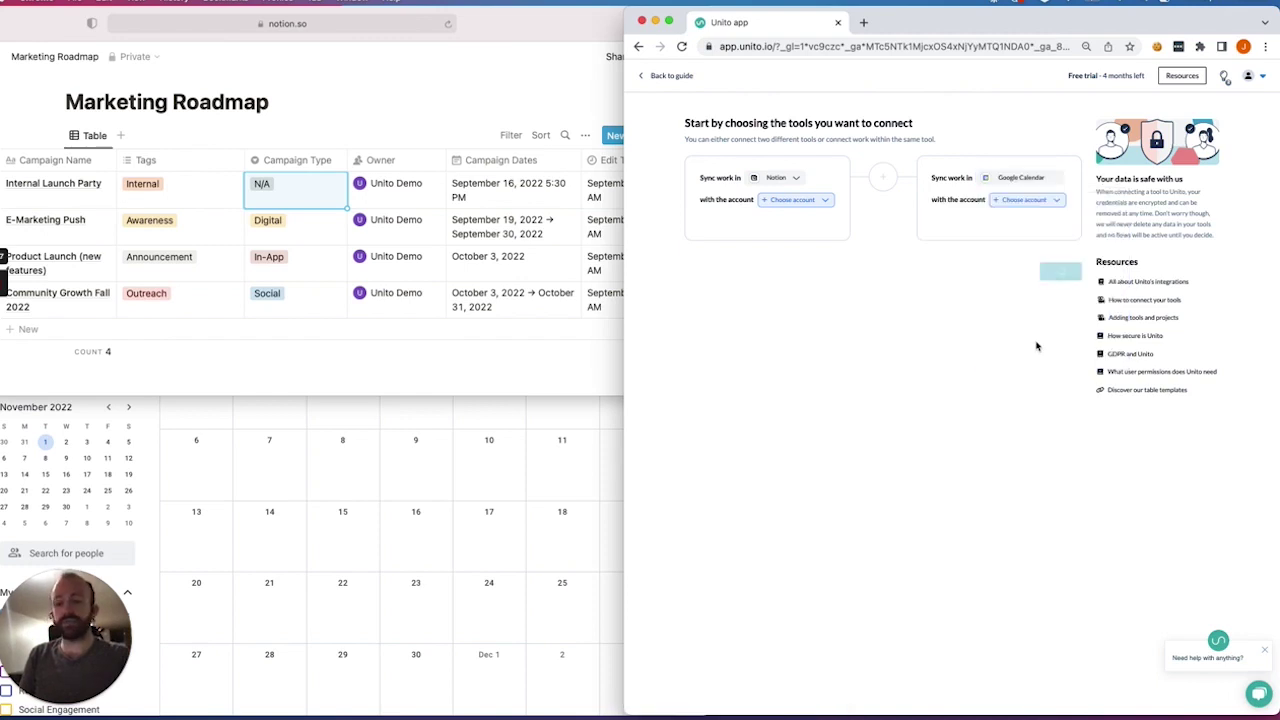
# Choose the Roadmap account for Notion and the Unito Demo account for Google Calendar
pyautogui.click(825, 201)
pyautogui.click(811, 249)
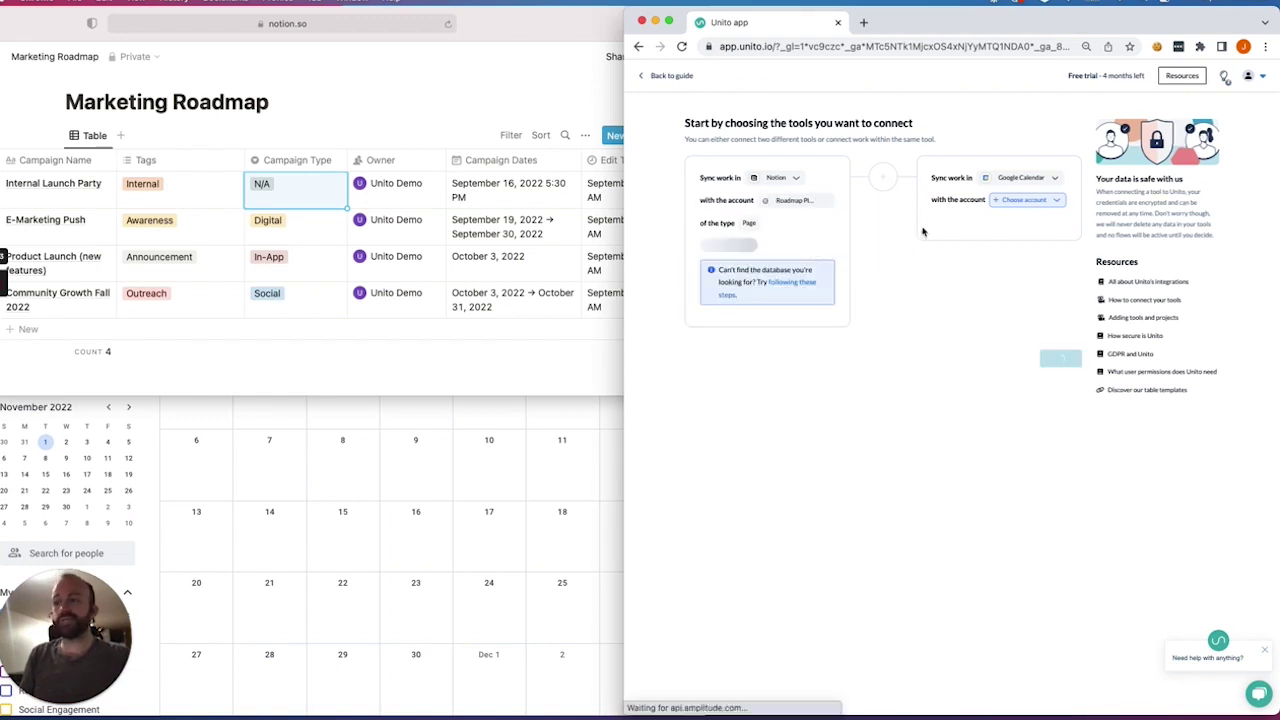
pyautogui.click(1056, 201)
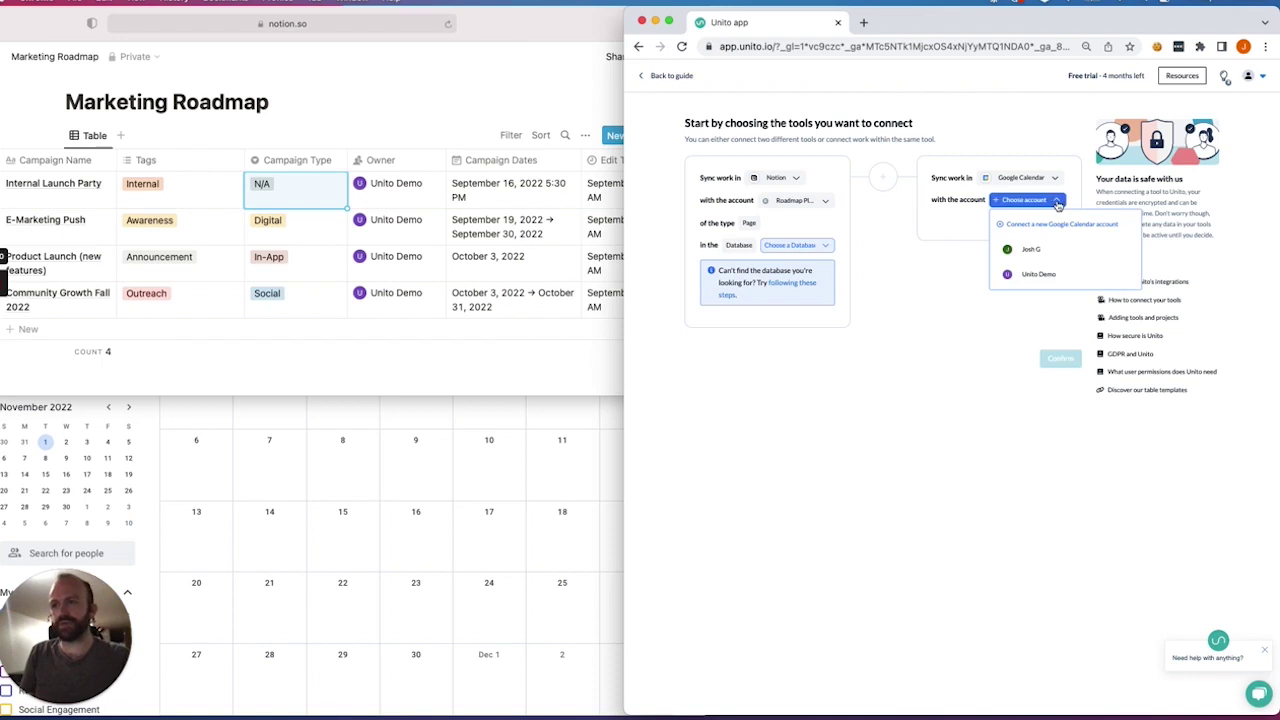
pyautogui.click(1040, 274)
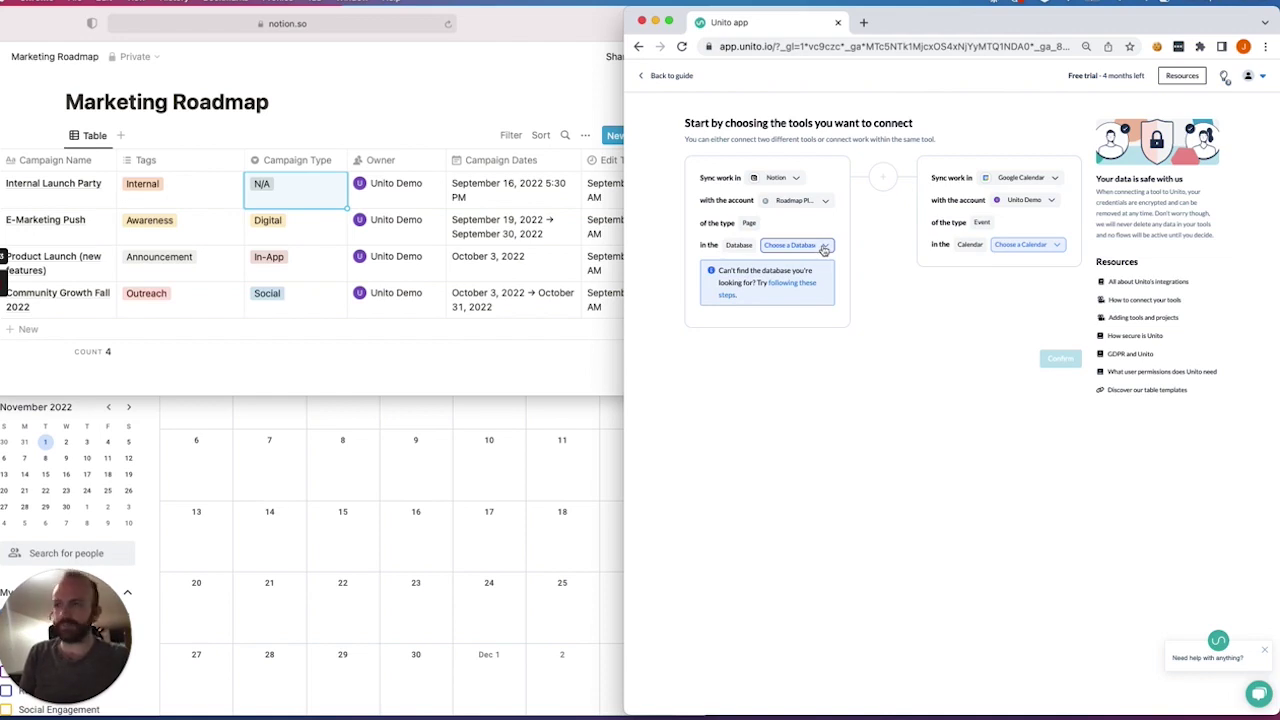
# Connect the Marketing Roadmap database to the Marketing Roadmap Test calendar and confirm the tool selection
pyautogui.click(824, 247)
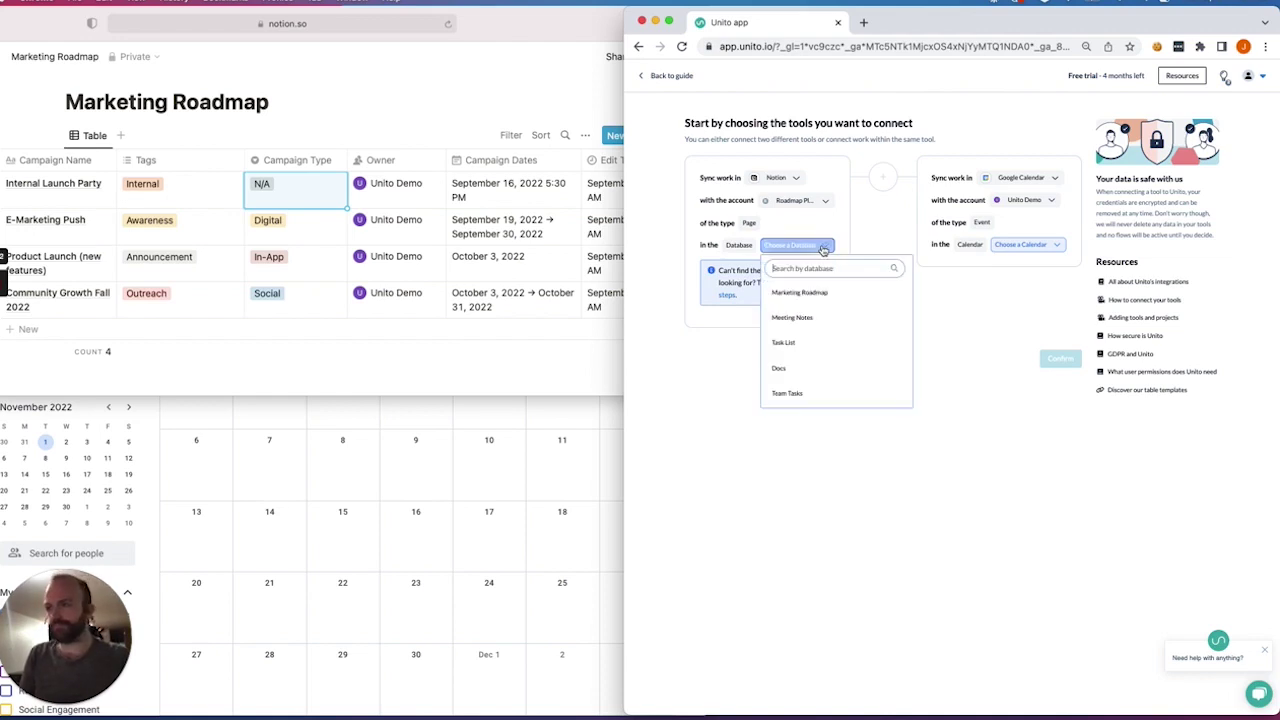
pyautogui.click(838, 296)
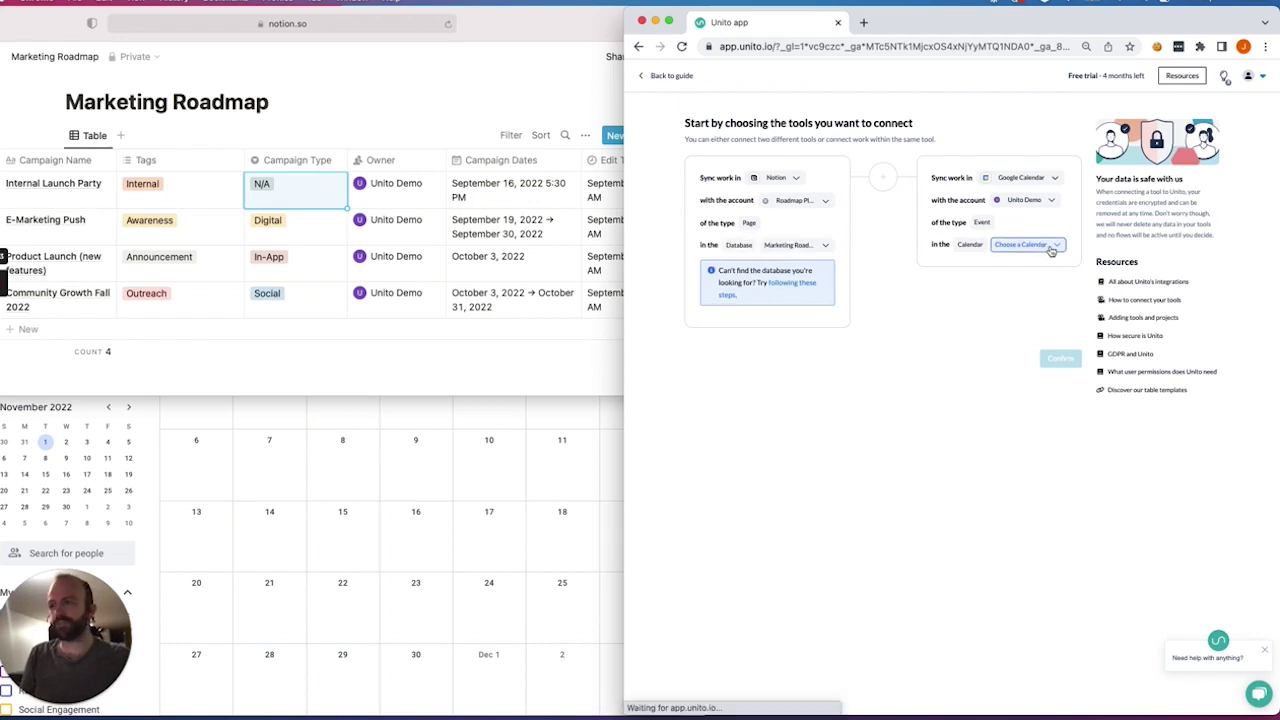
pyautogui.click(1057, 247)
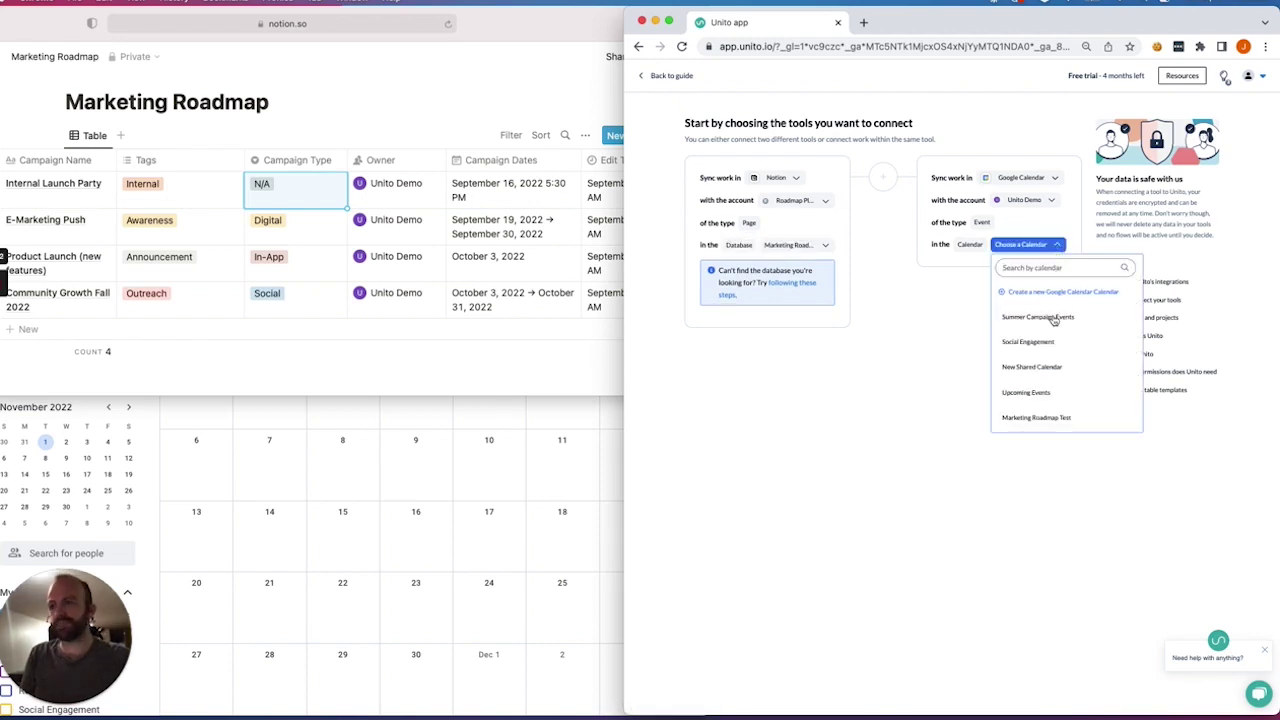
pyautogui.click(1060, 422)
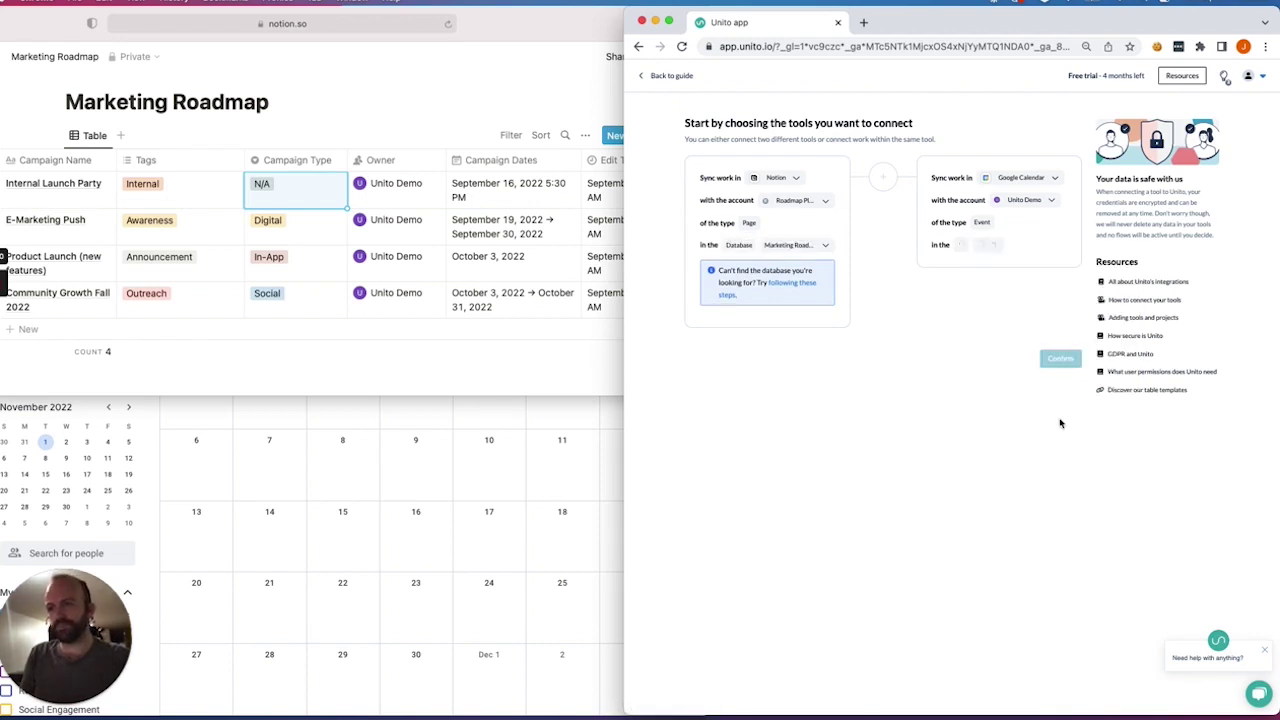
pyautogui.click(1062, 360)
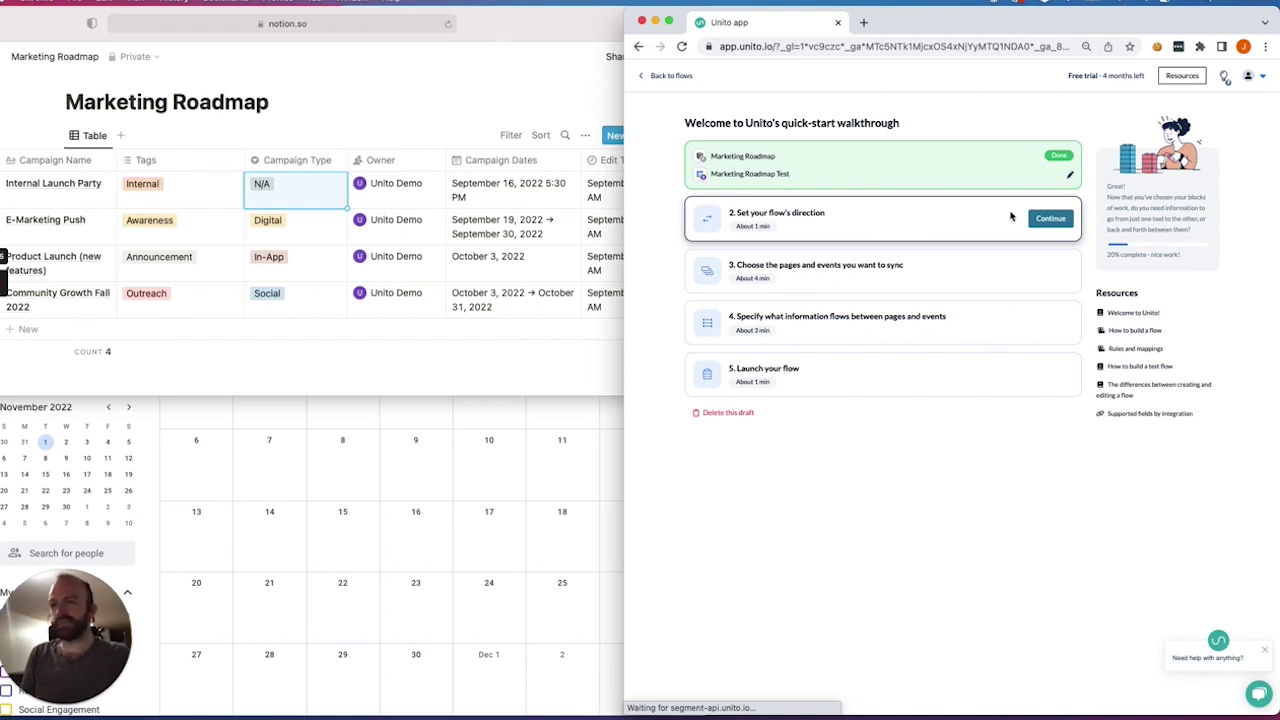
# Set the flow direction to one-way from Marketing Roadmap to Marketing Roadmap Test and confirm it
pyautogui.click(1055, 220)
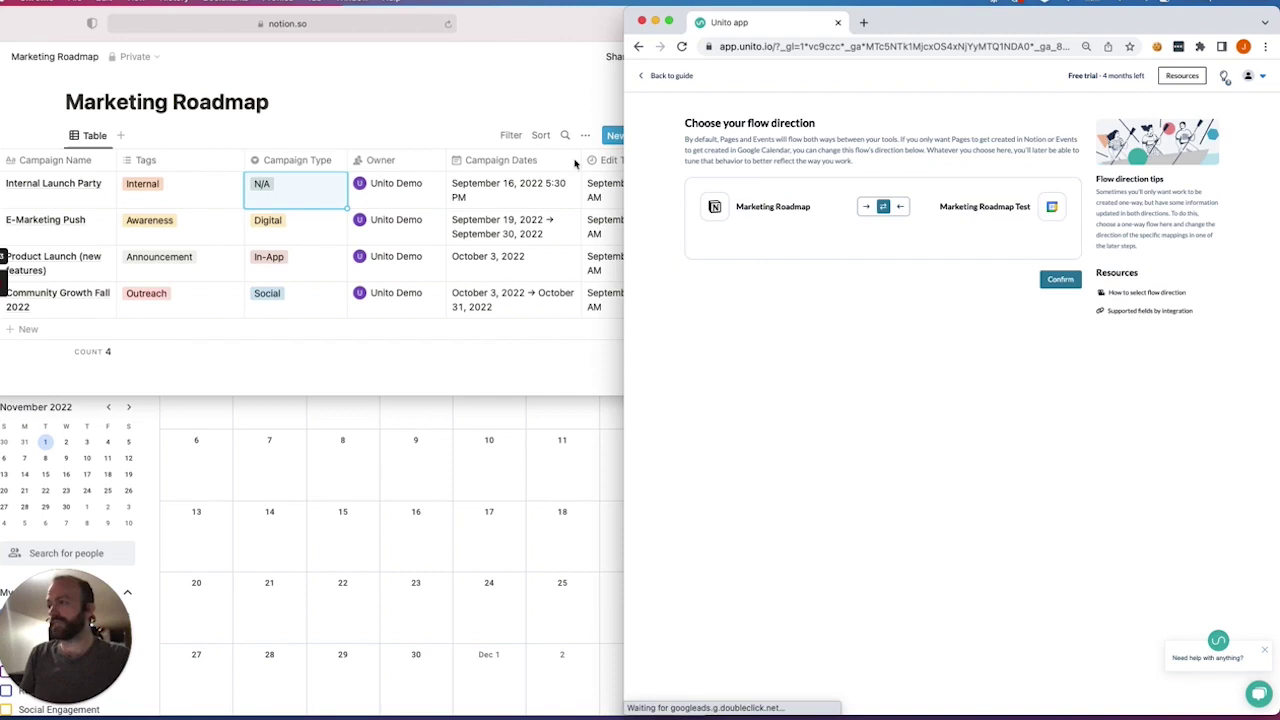
pyautogui.click(868, 210)
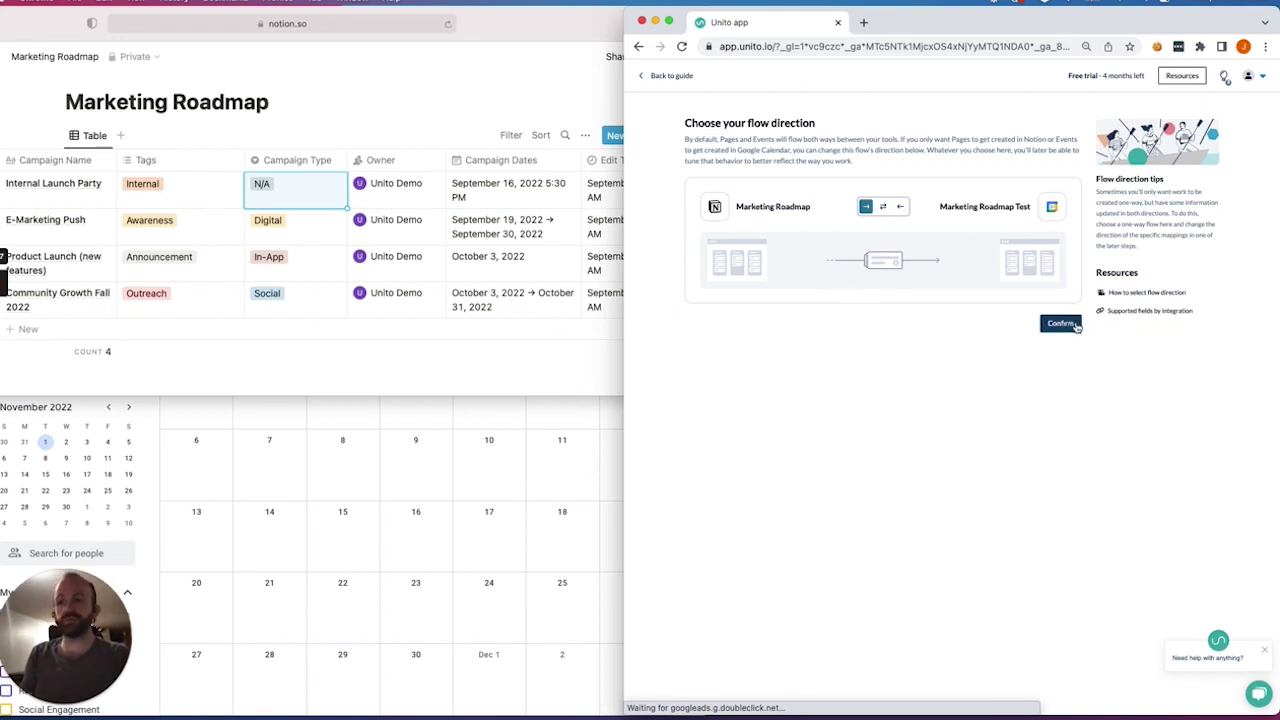
pyautogui.click(1075, 325)
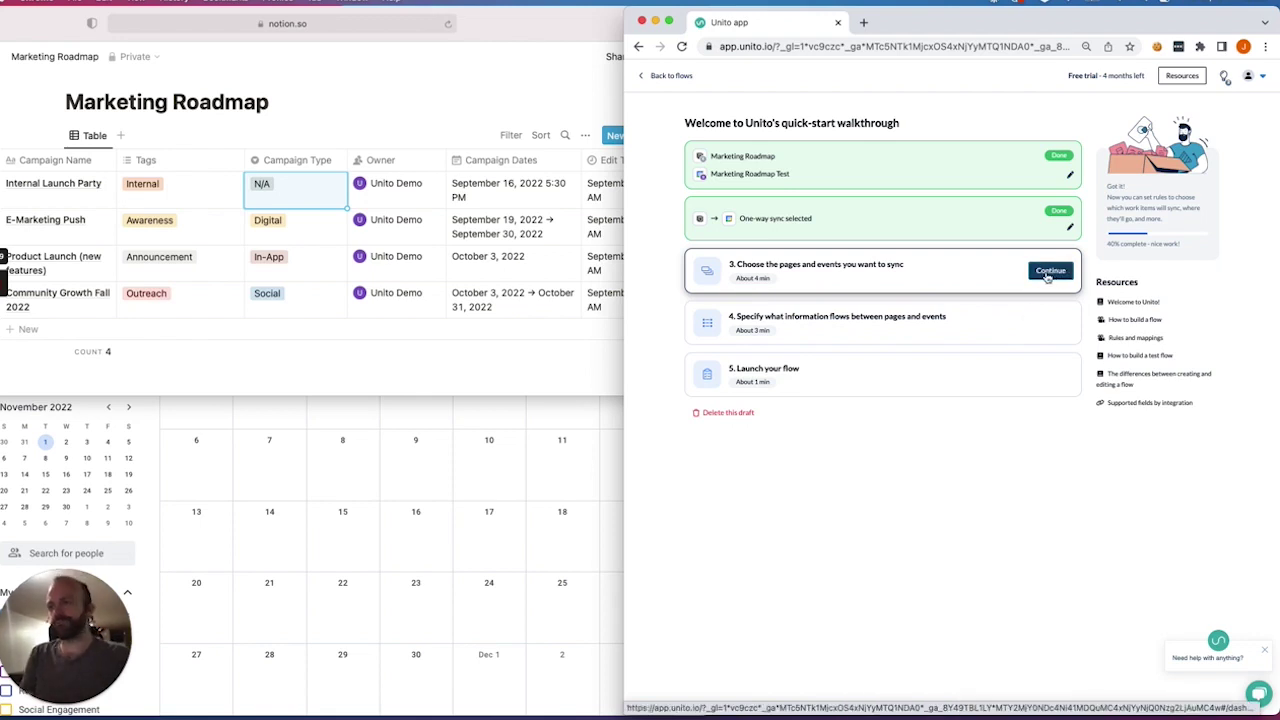
# Add a Campaign Type trigger to the sync rules with the values N/A, In-App, Digital and Social
pyautogui.click(1048, 276)
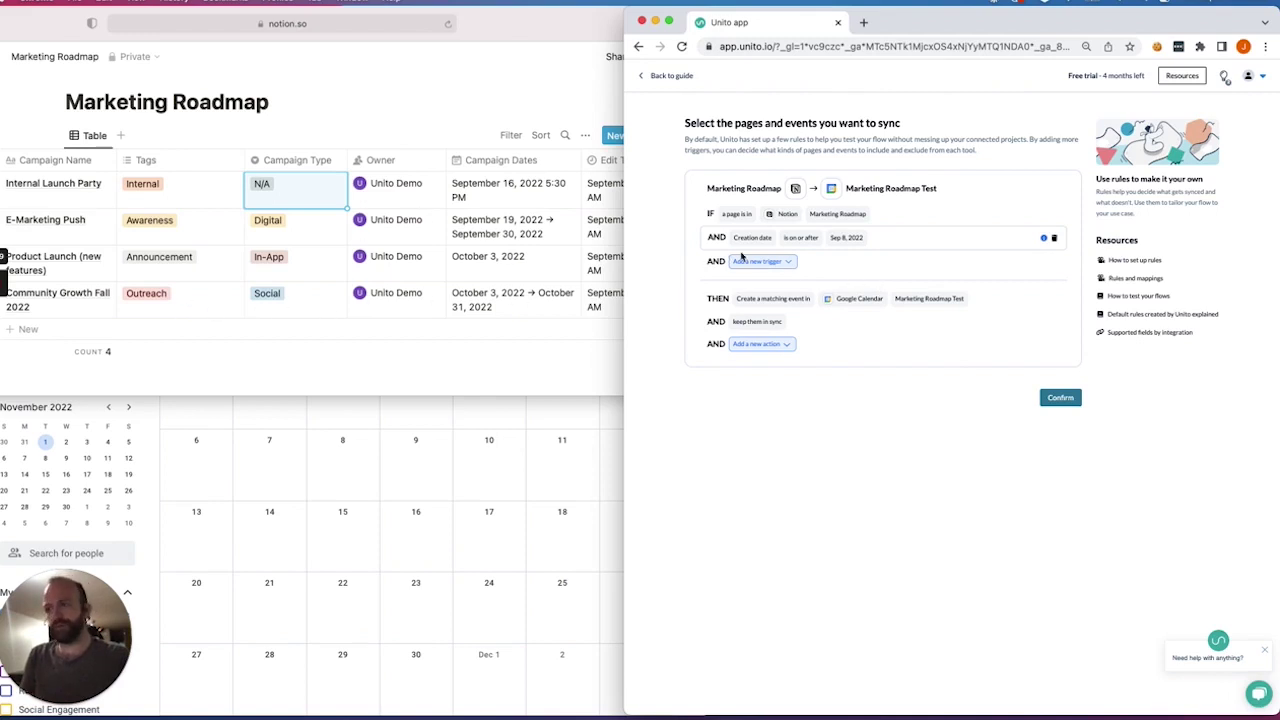
pyautogui.click(791, 262)
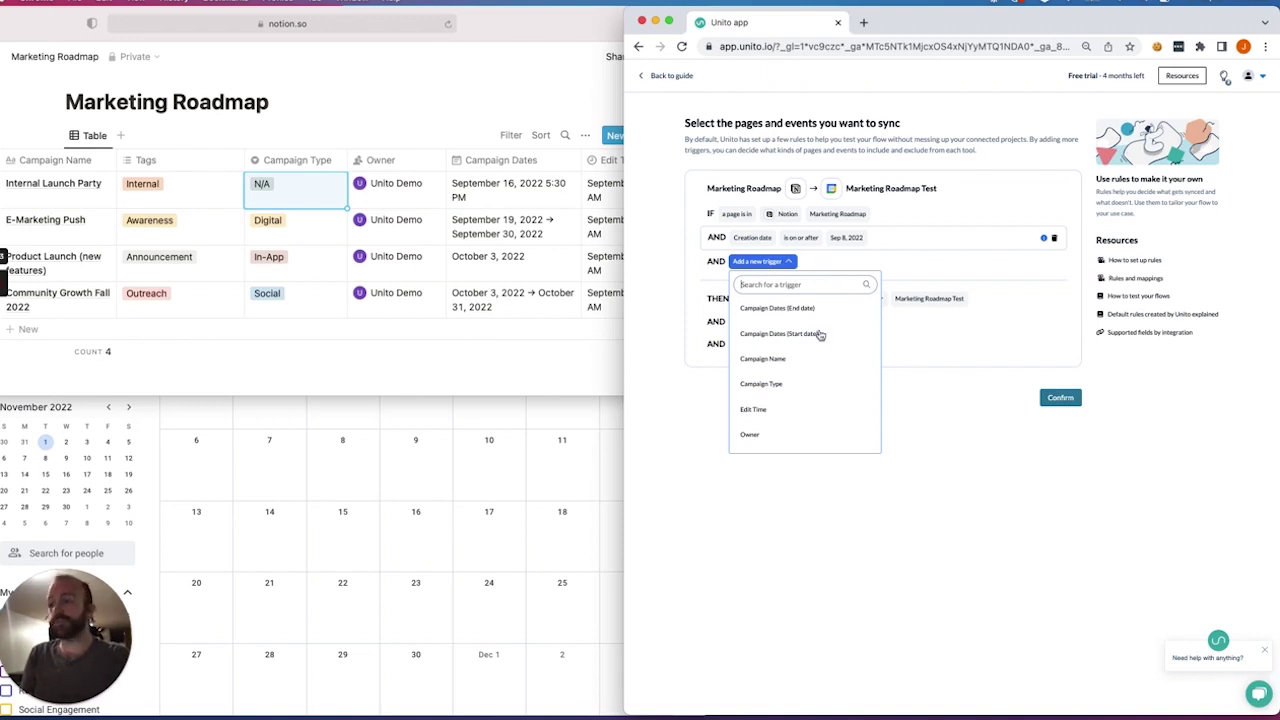
pyautogui.scroll(-1, 810, 380)
pyautogui.scroll(-2, 810, 380)
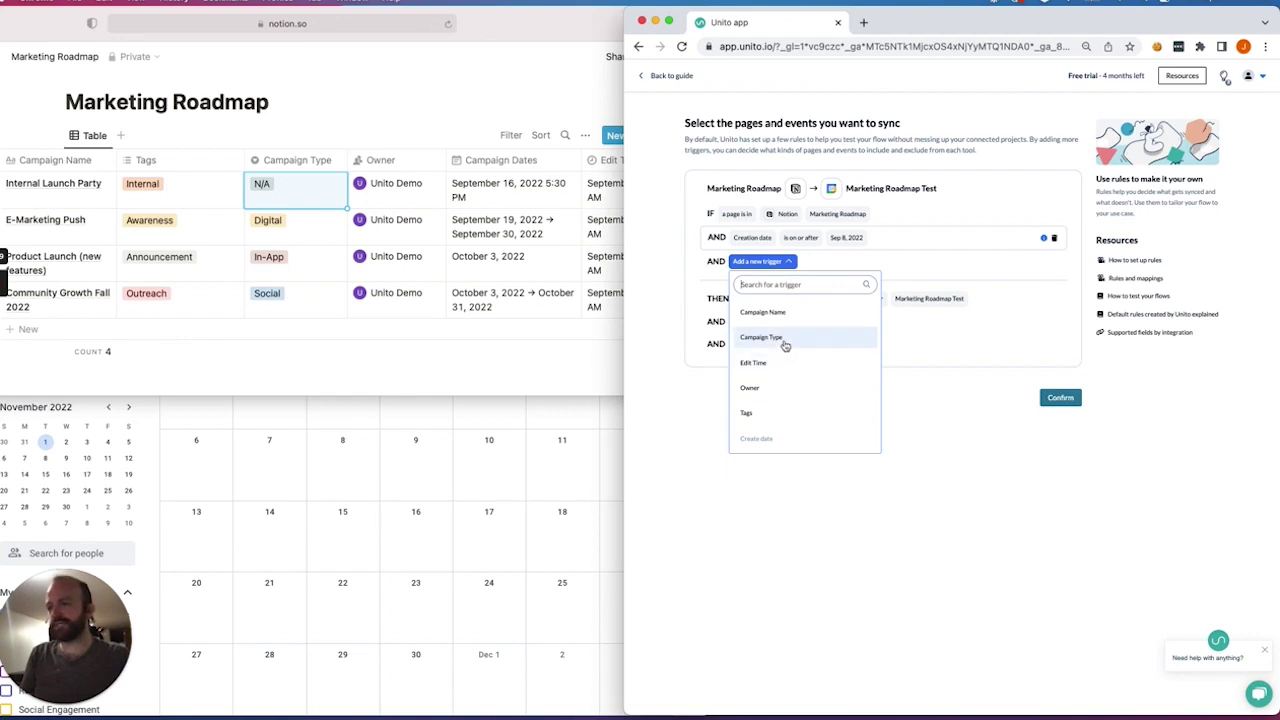
pyautogui.click(765, 338)
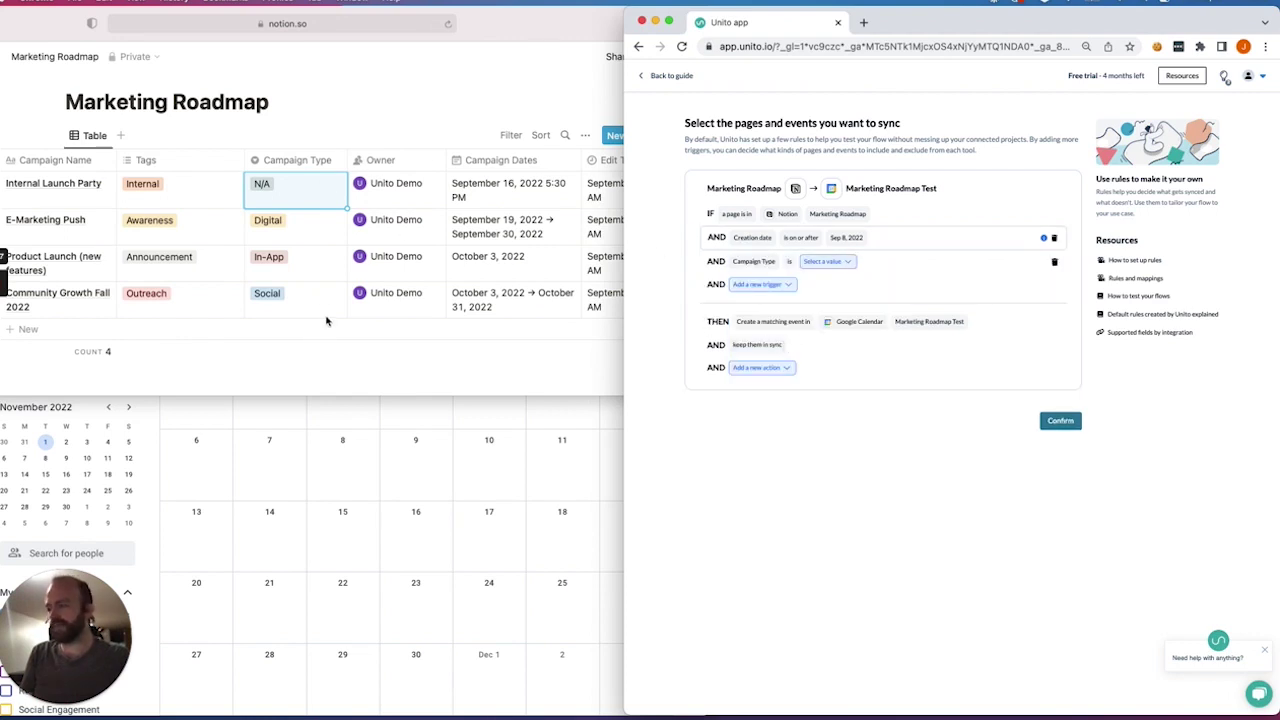
pyautogui.click(846, 262)
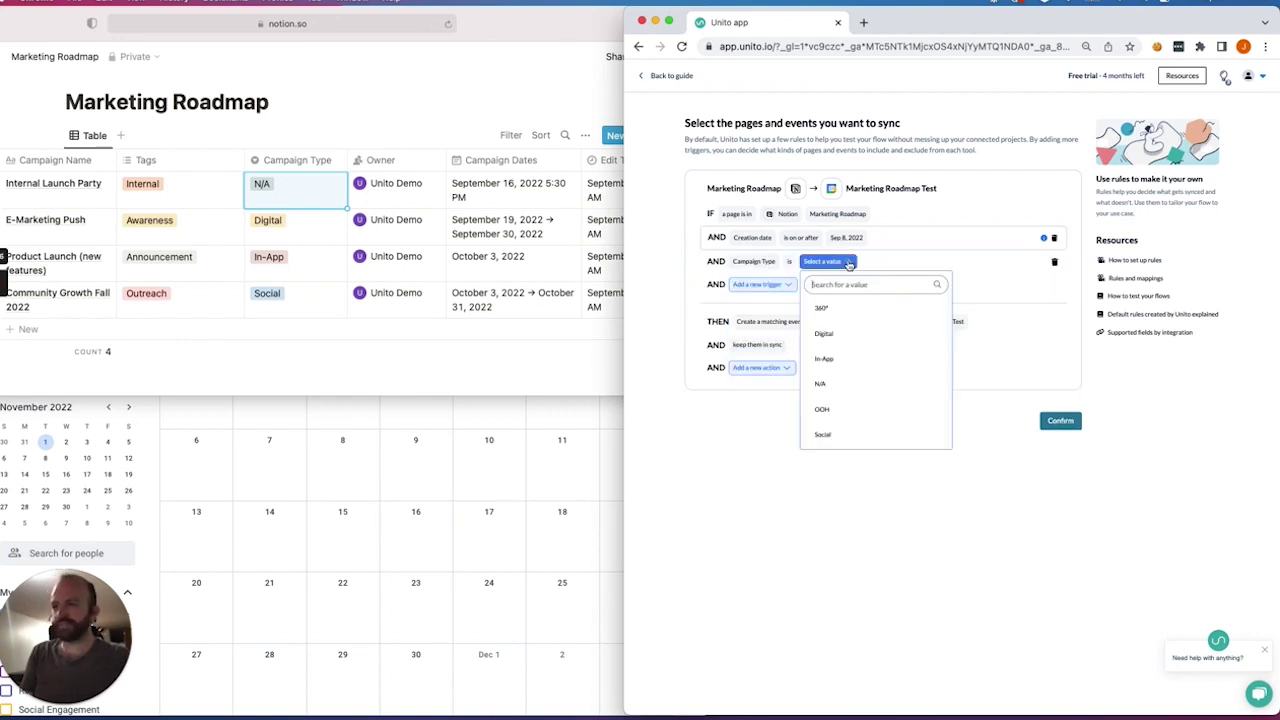
pyautogui.click(865, 384)
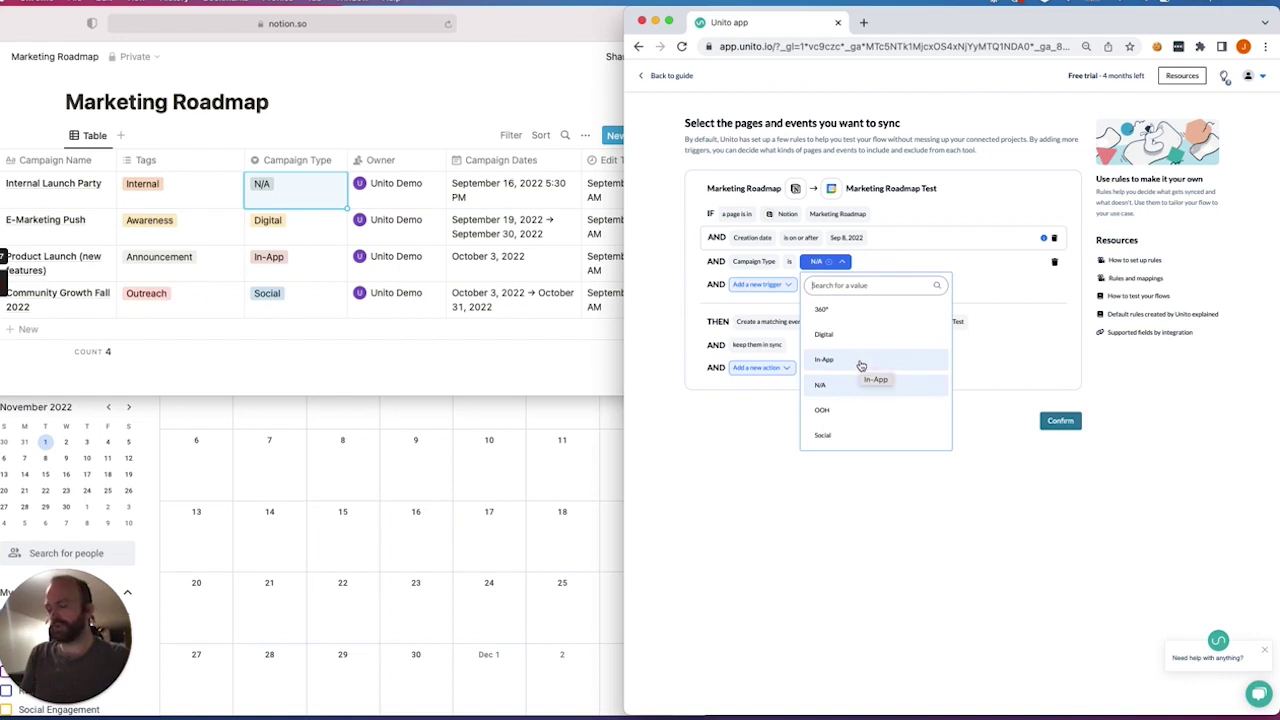
pyautogui.click(861, 365)
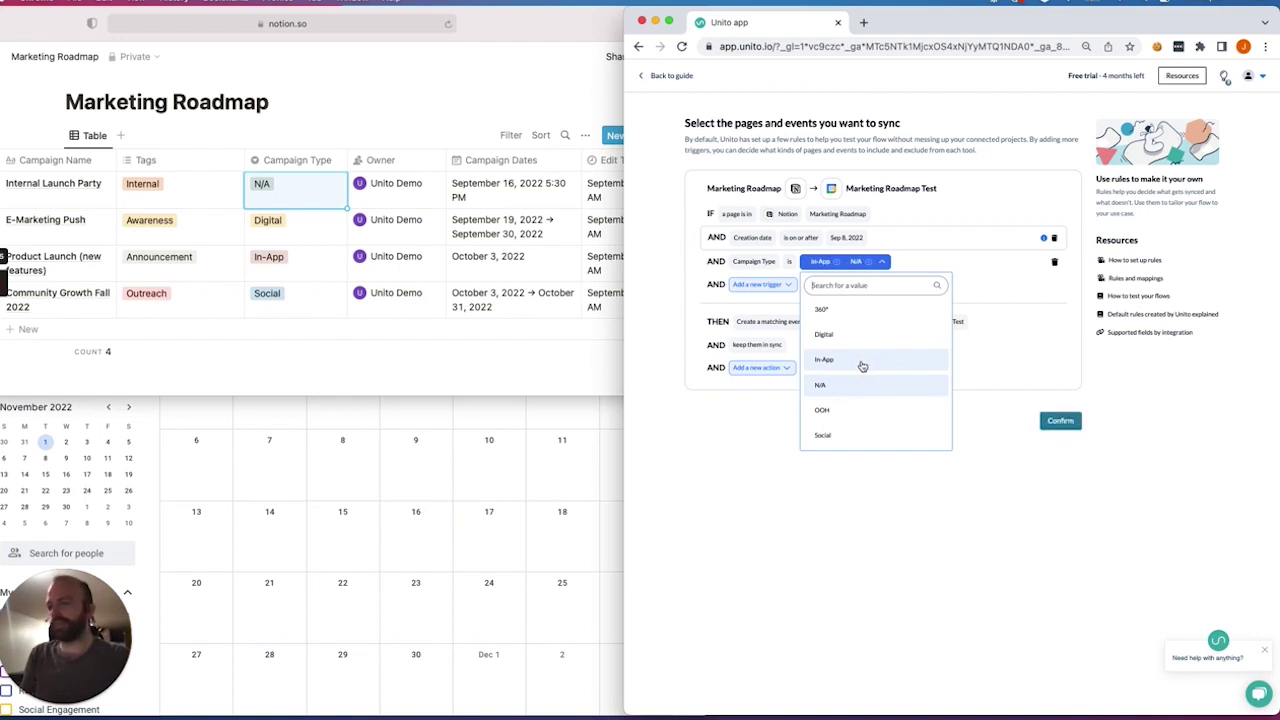
pyautogui.click(826, 334)
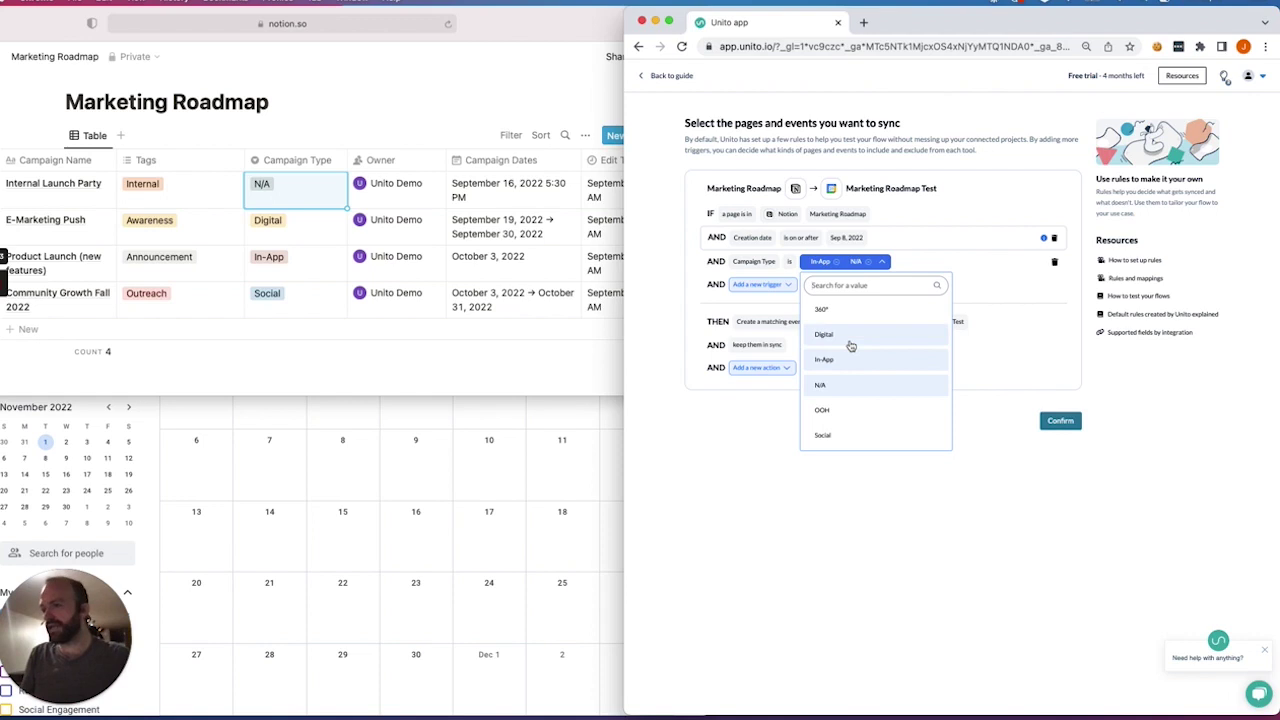
pyautogui.click(866, 445)
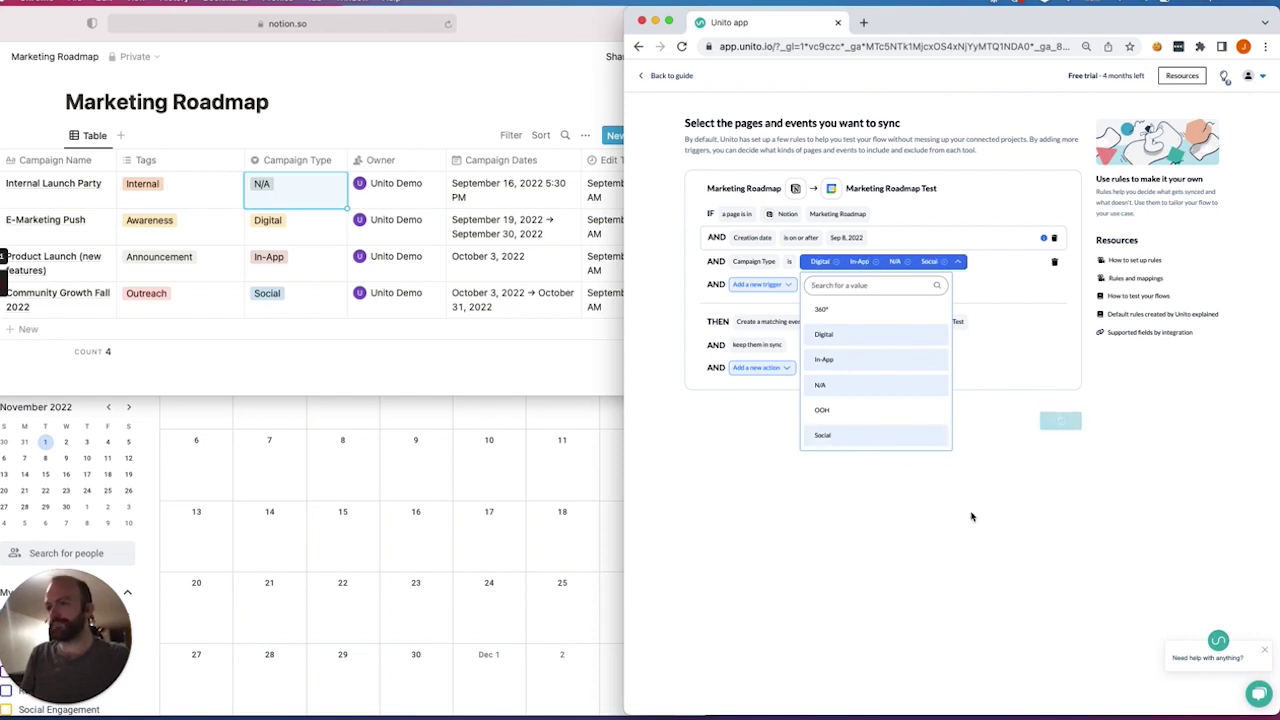
pyautogui.click(971, 517)
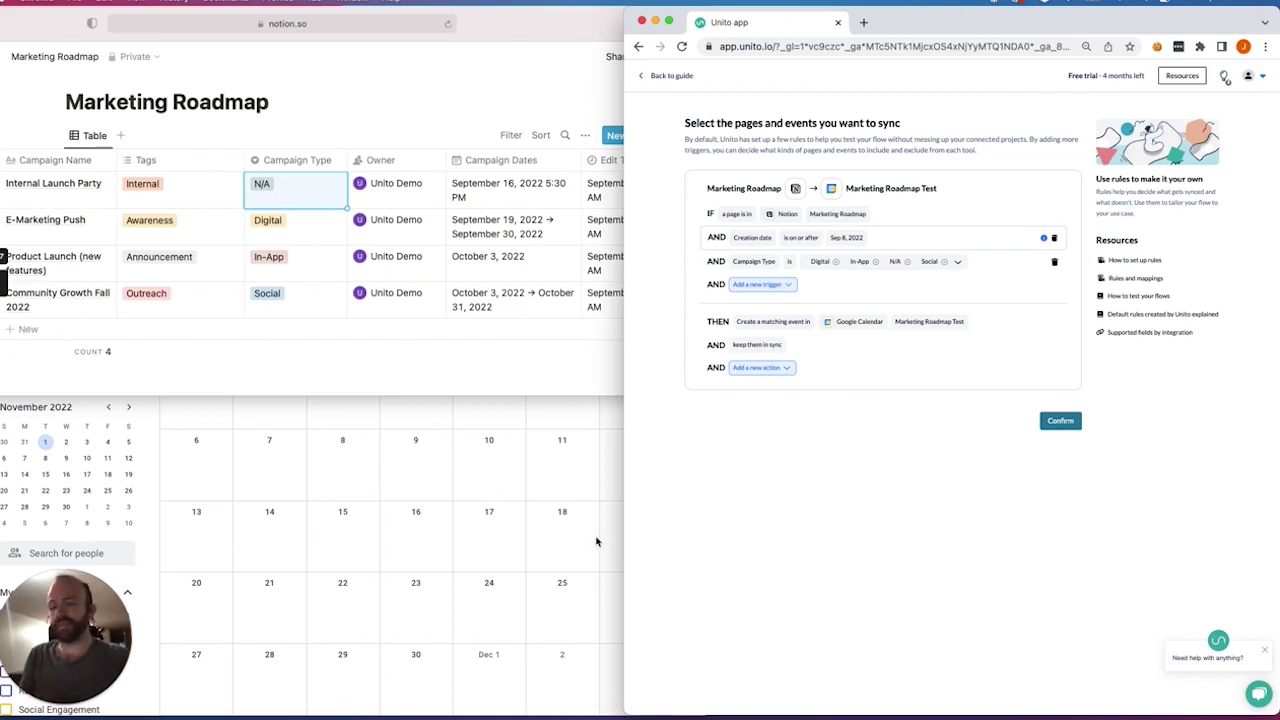
# Delete the Creation date trigger, confirm the rules and continue to the field mapping stage
pyautogui.click(1054, 238)
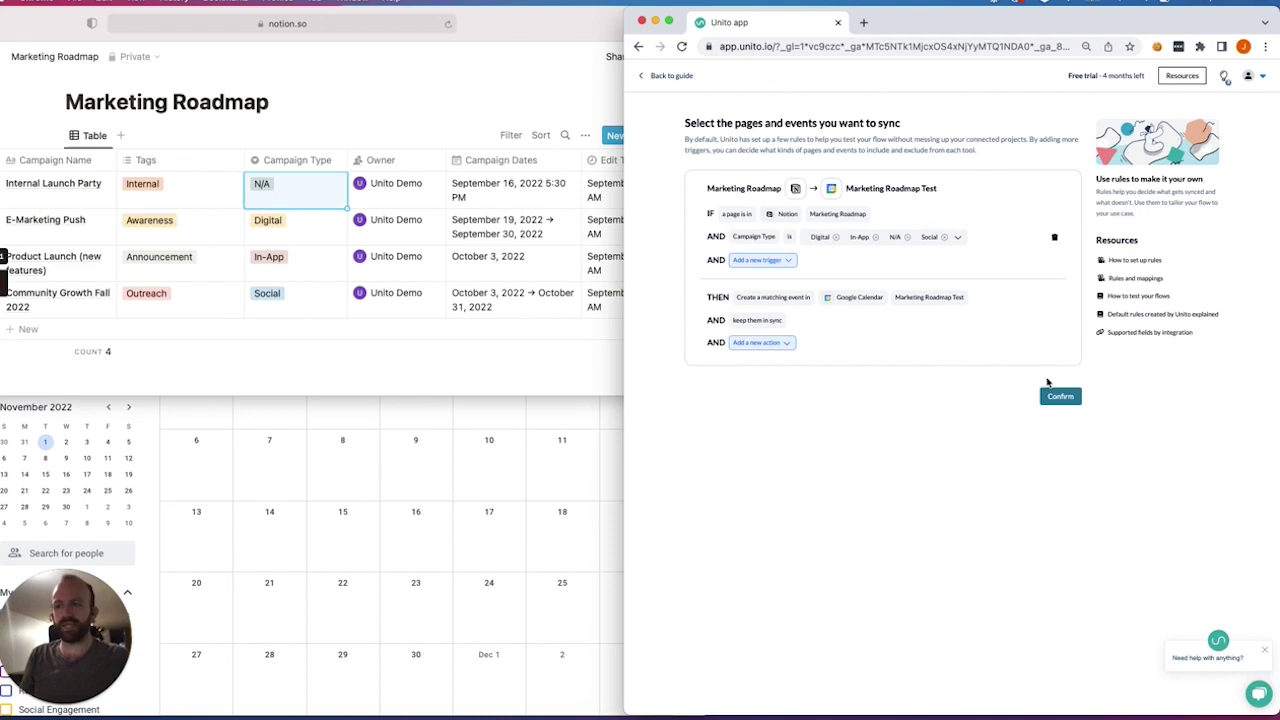
pyautogui.click(1068, 397)
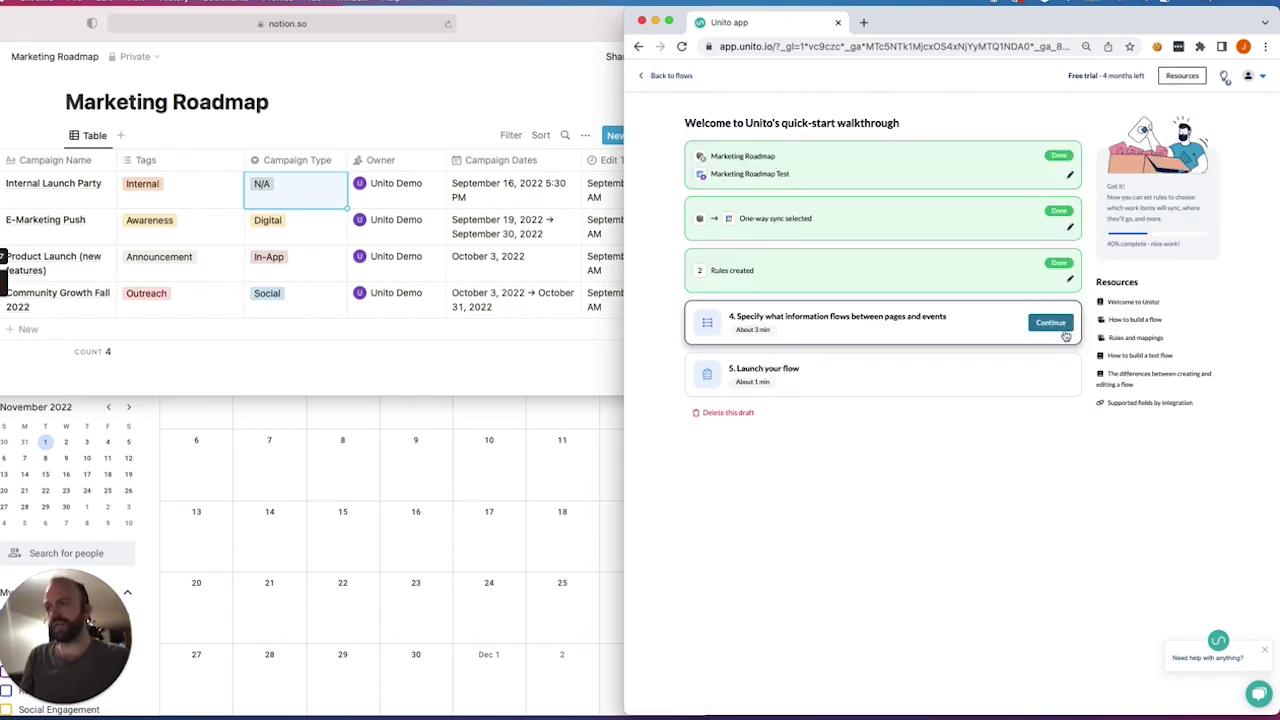
pyautogui.click(1051, 323)
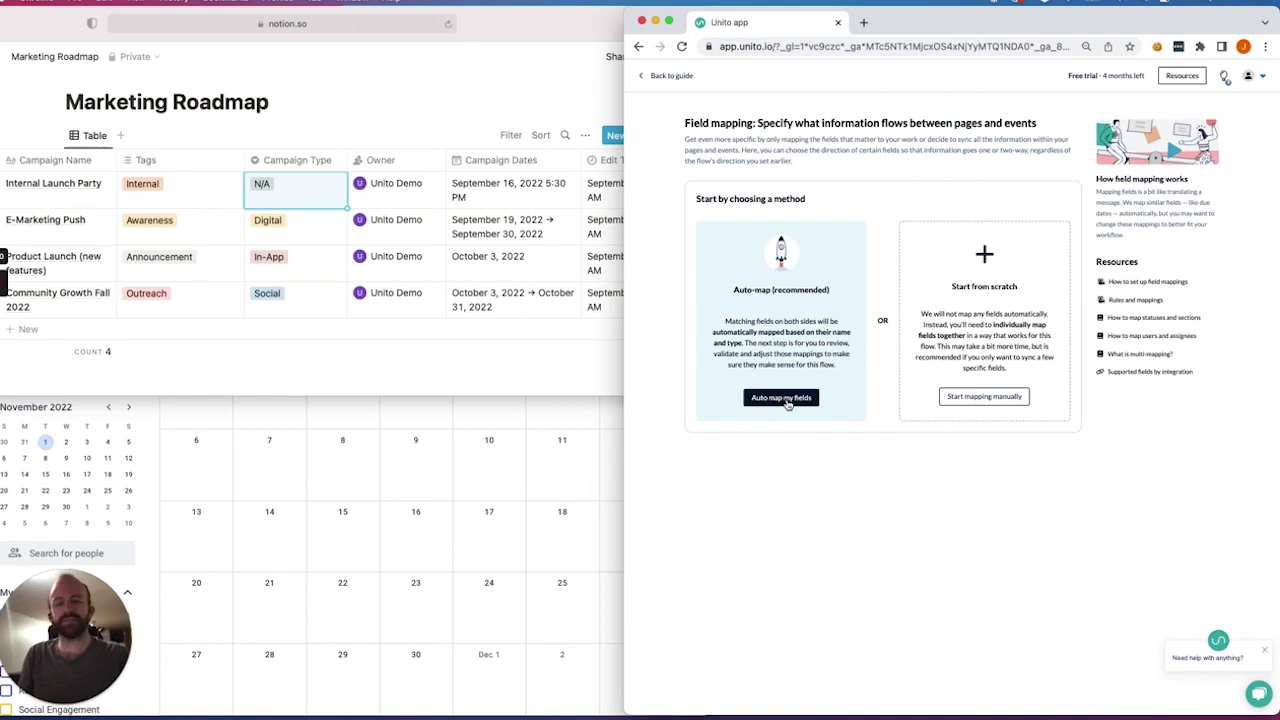
# Auto-map the fields, then add a mapping from Campaign Dates (End date) to End date and time
pyautogui.click(787, 400)
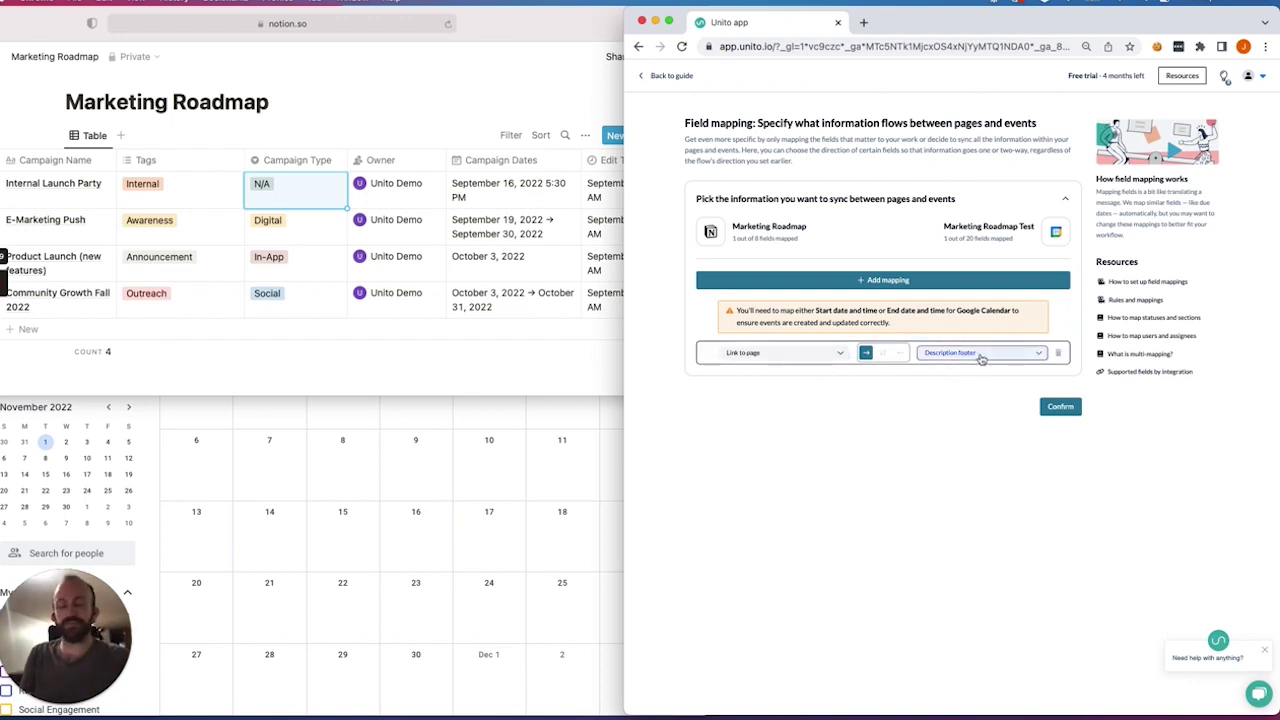
pyautogui.click(886, 280)
pyautogui.click(838, 355)
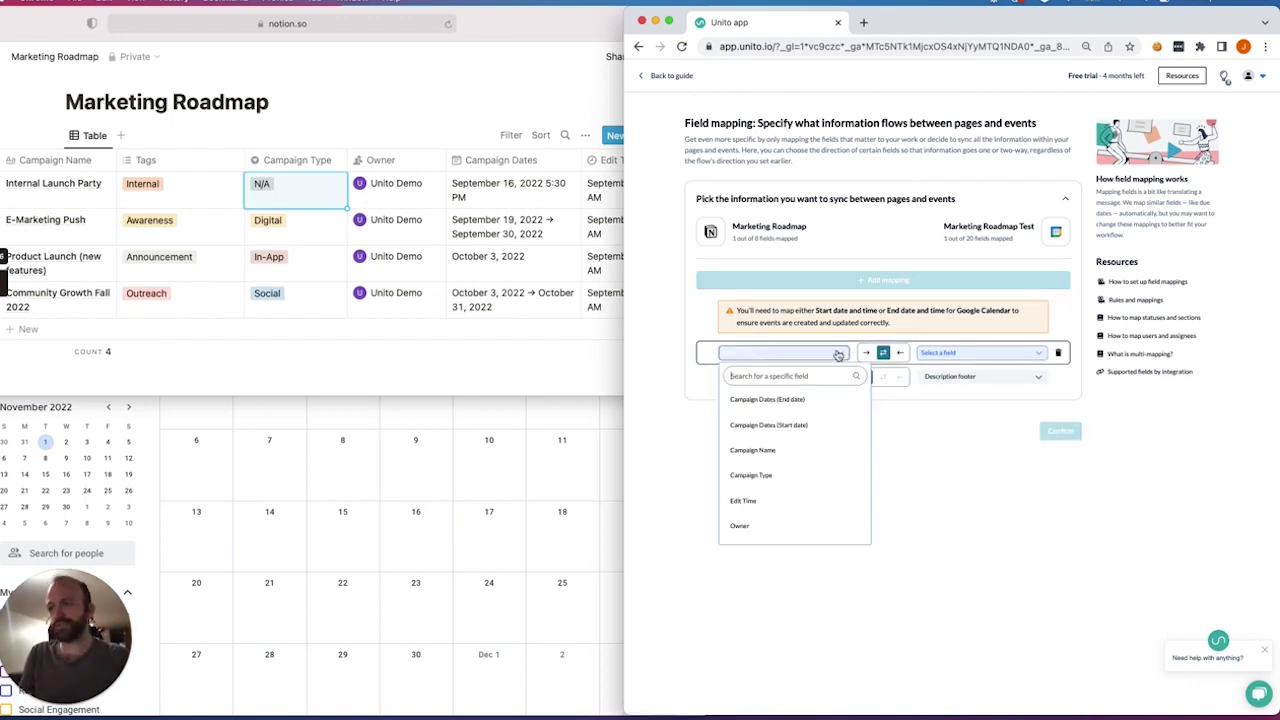
pyautogui.click(815, 400)
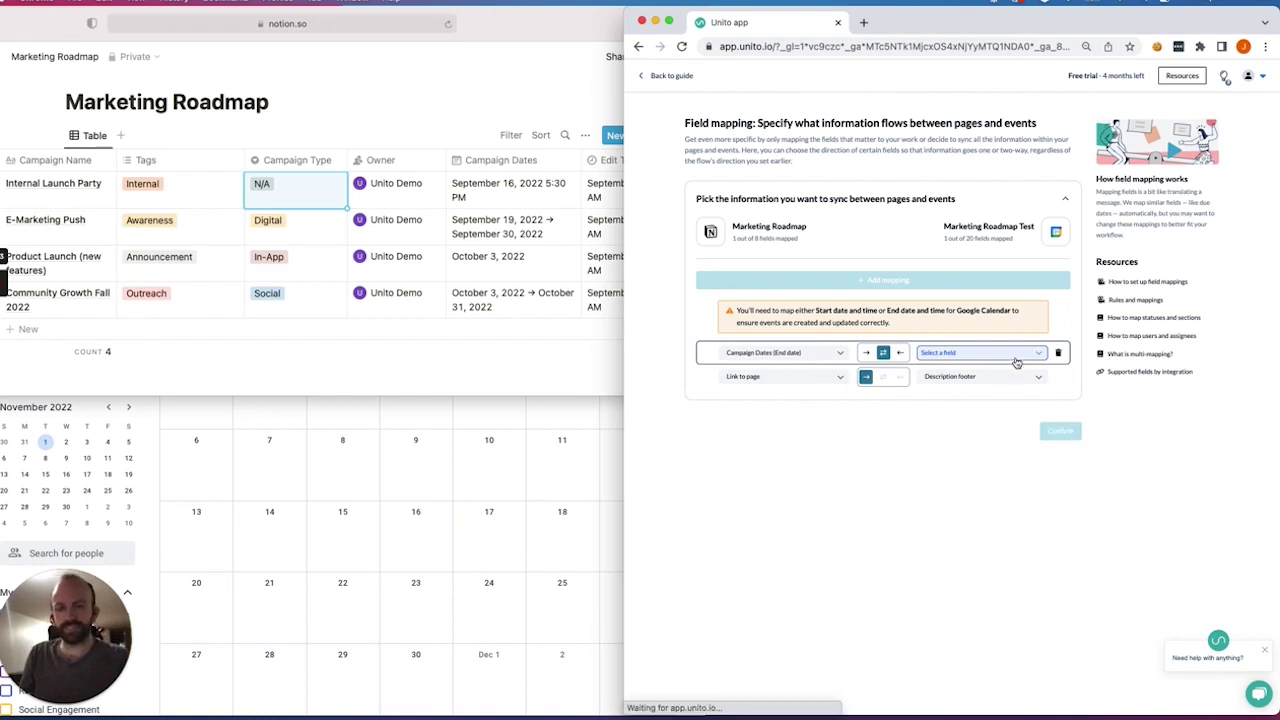
pyautogui.click(1016, 362)
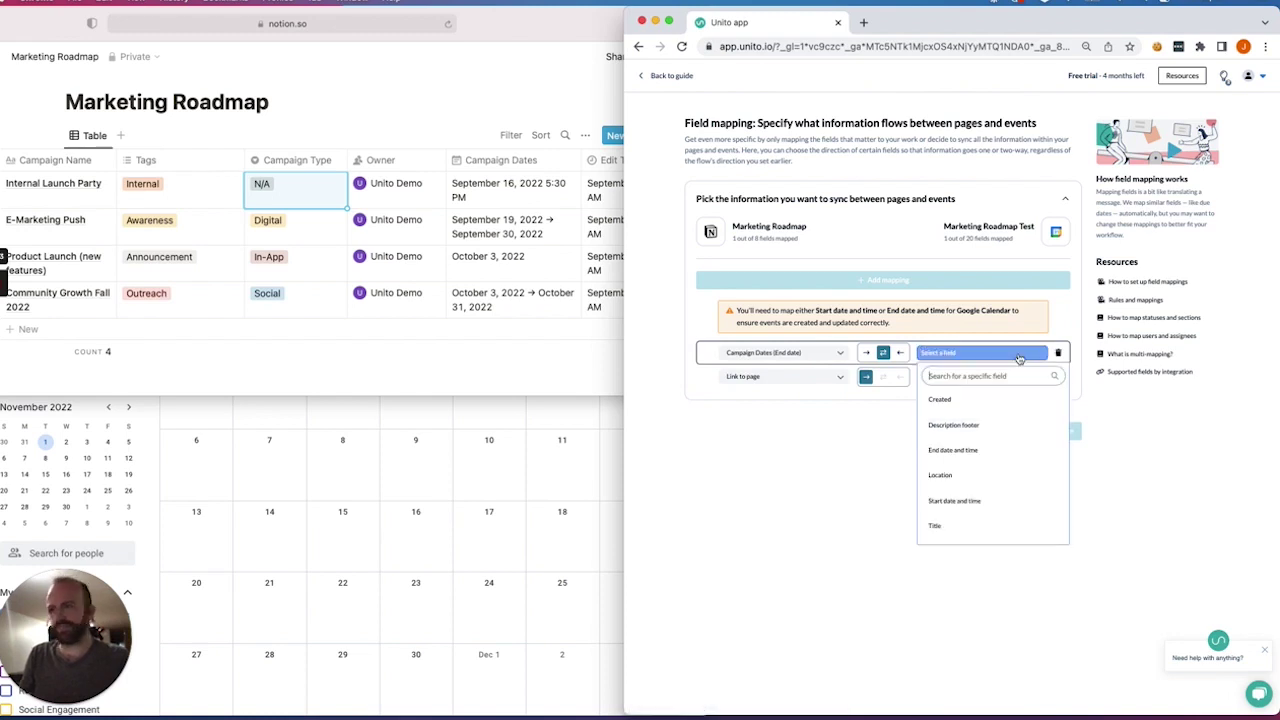
pyautogui.click(976, 451)
# Add a mapping from Campaign Dates (Start date) to the calendar's Start date and time
pyautogui.click(825, 283)
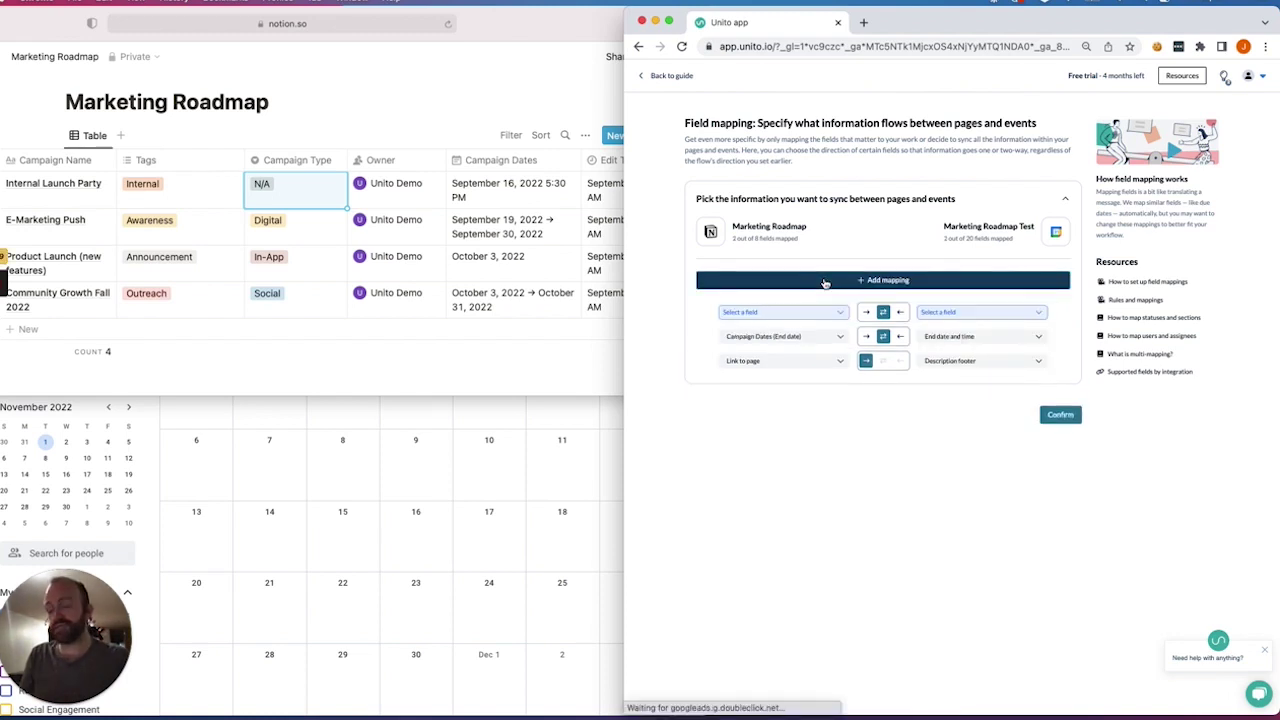
pyautogui.click(838, 318)
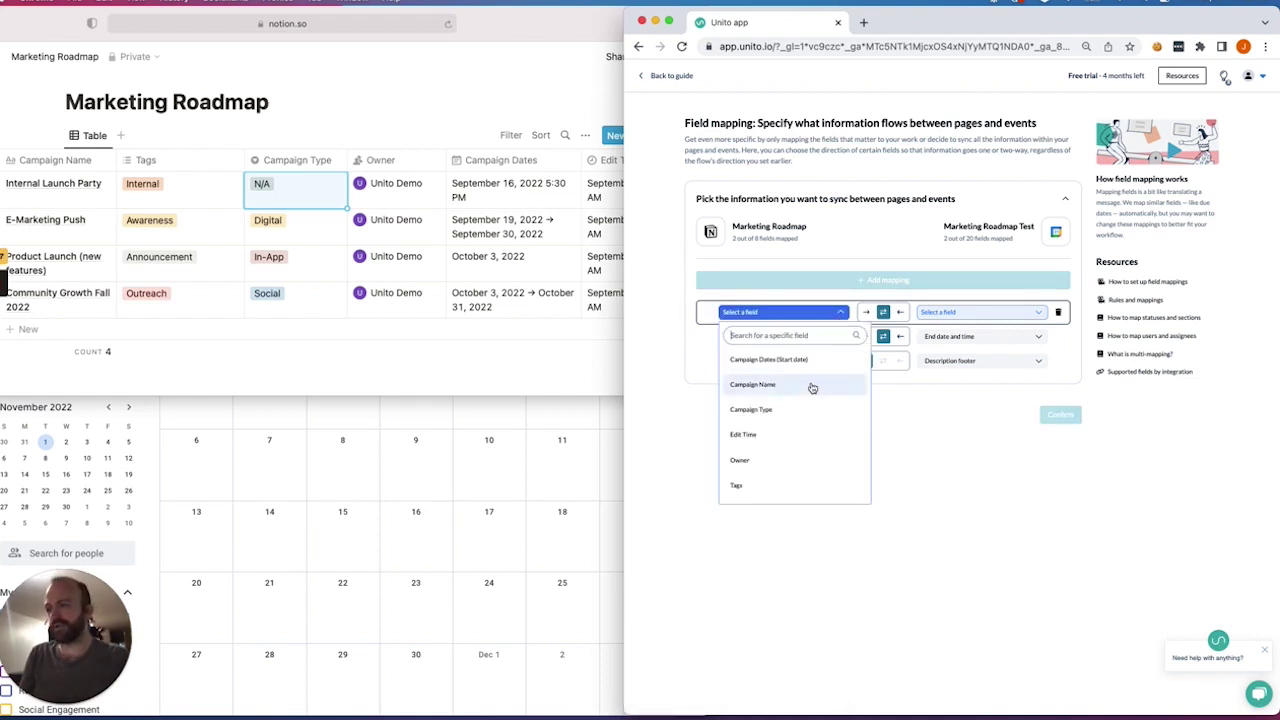
pyautogui.click(806, 362)
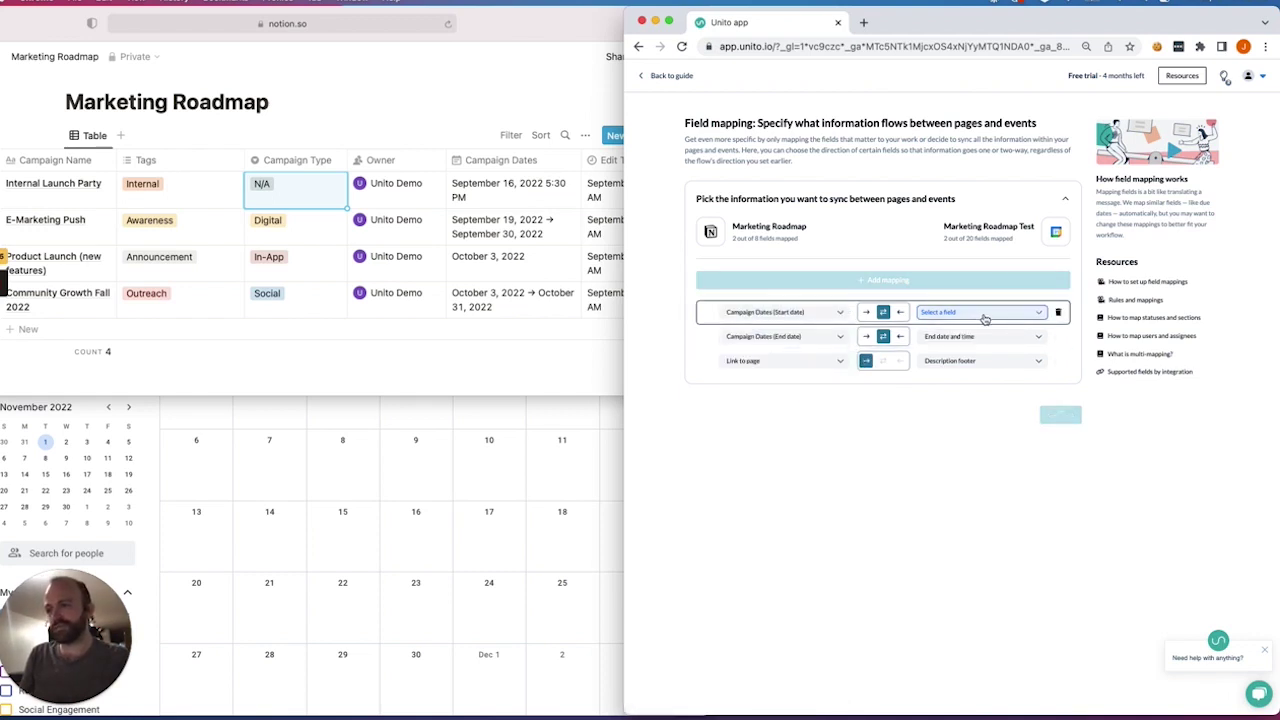
pyautogui.click(1010, 319)
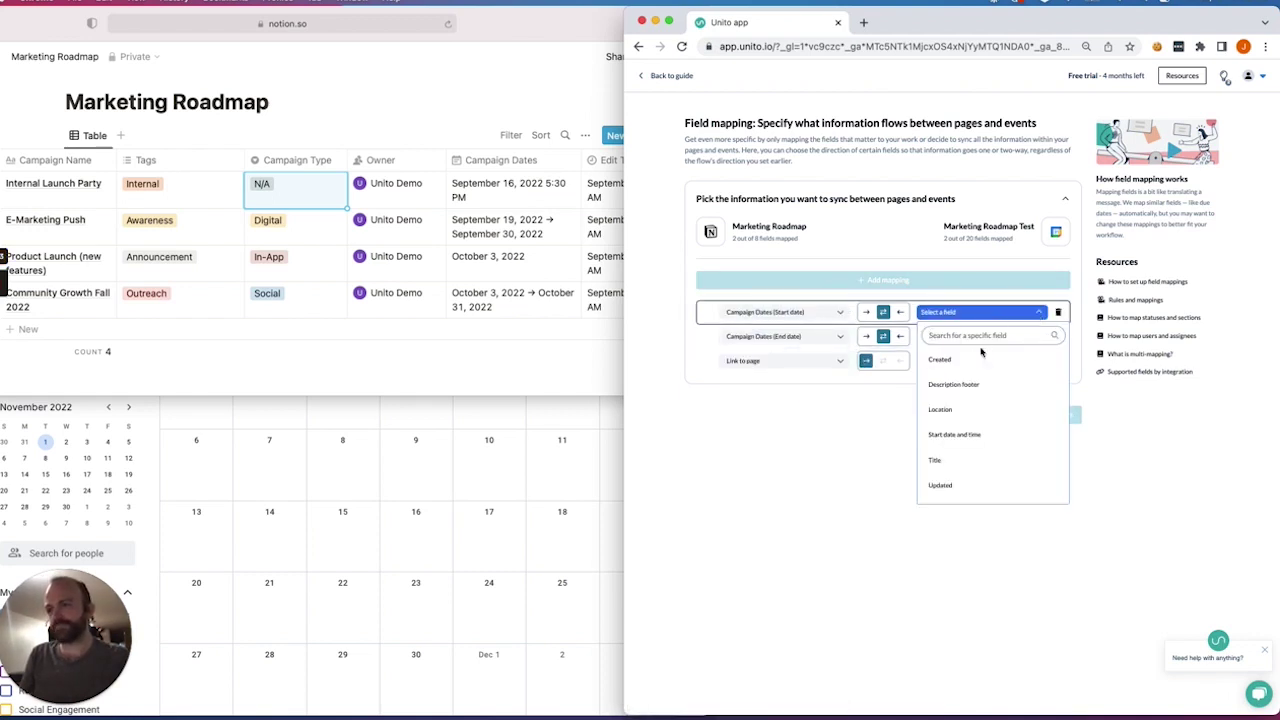
pyautogui.click(970, 433)
# Add a mapping from Campaign Name to the calendar event's Title
pyautogui.click(855, 283)
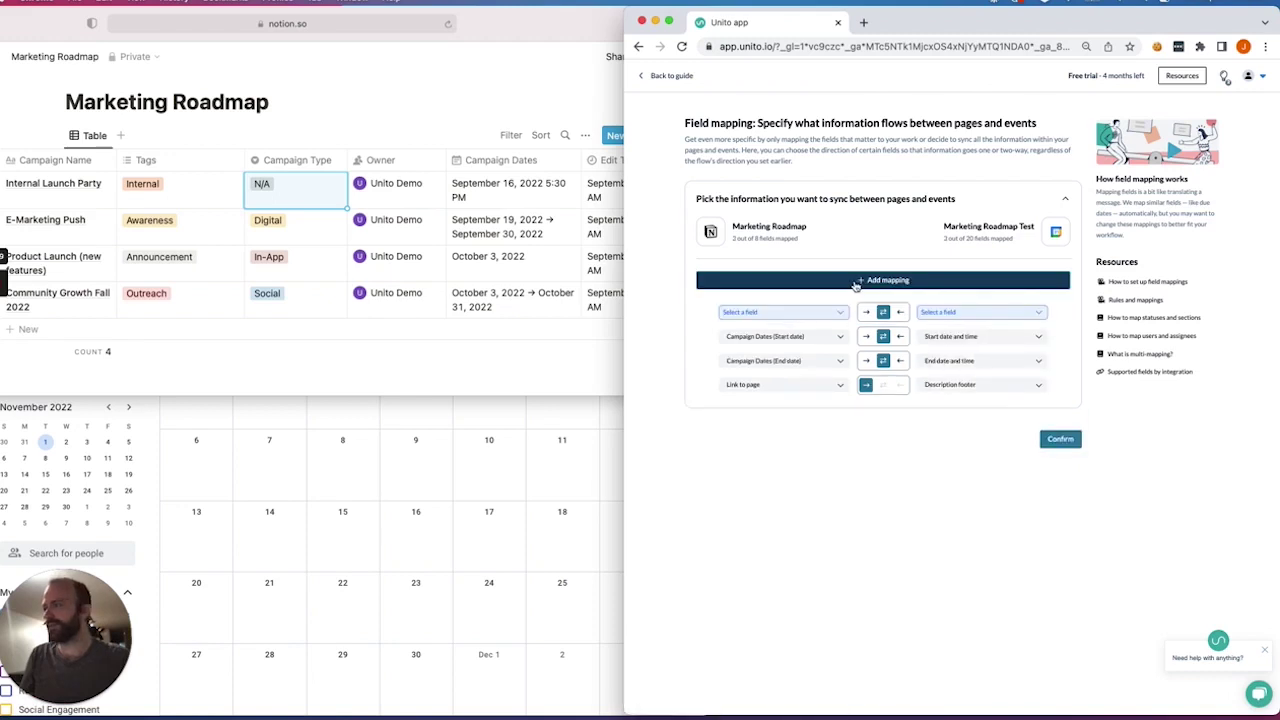
pyautogui.click(836, 313)
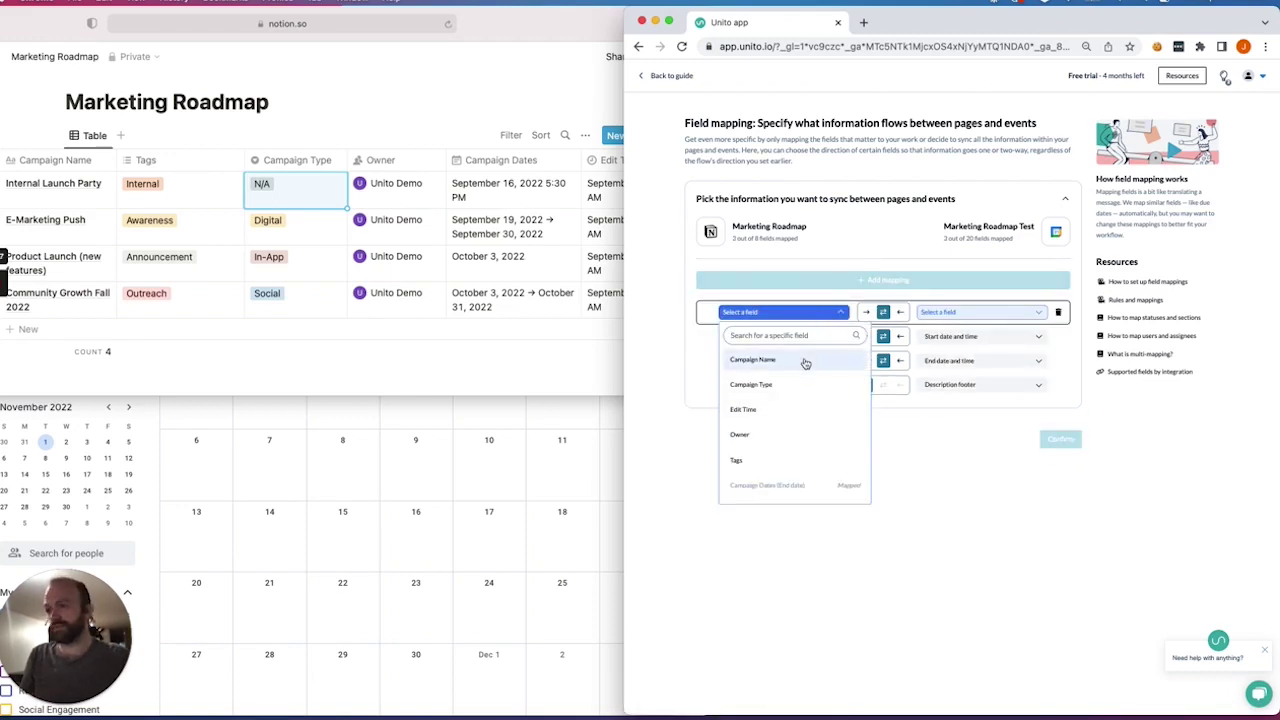
pyautogui.click(805, 361)
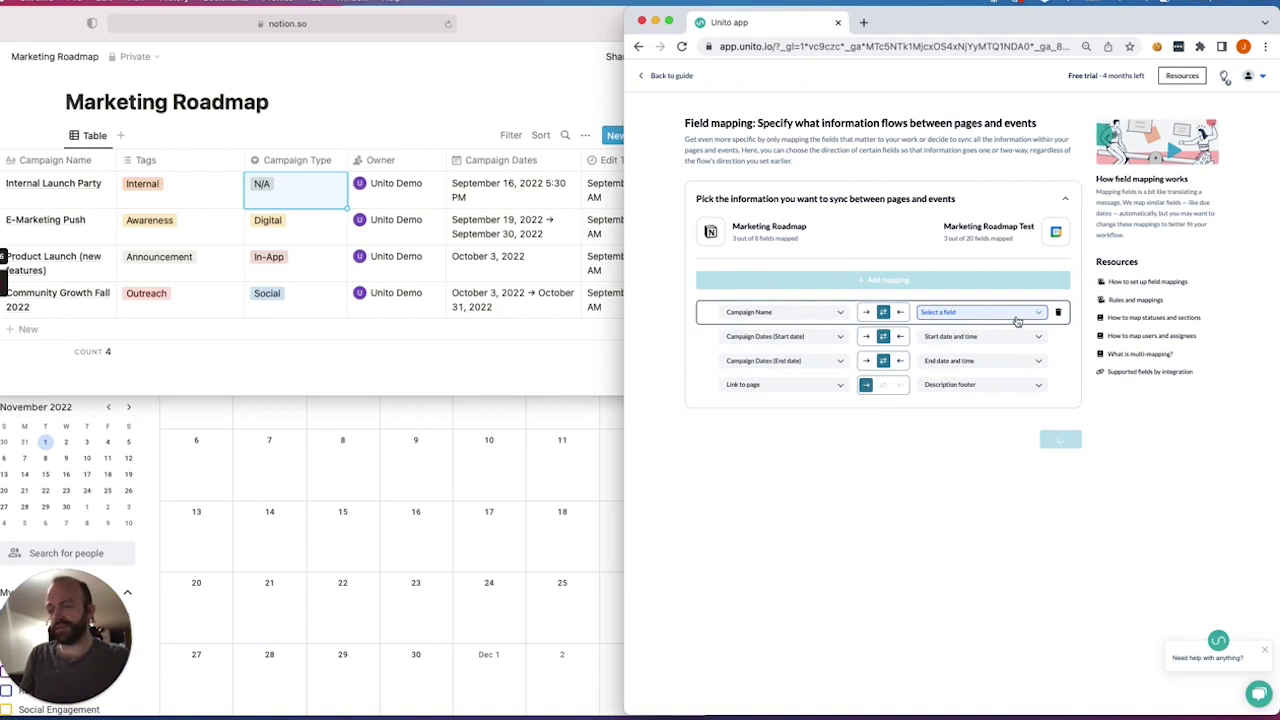
pyautogui.click(1012, 323)
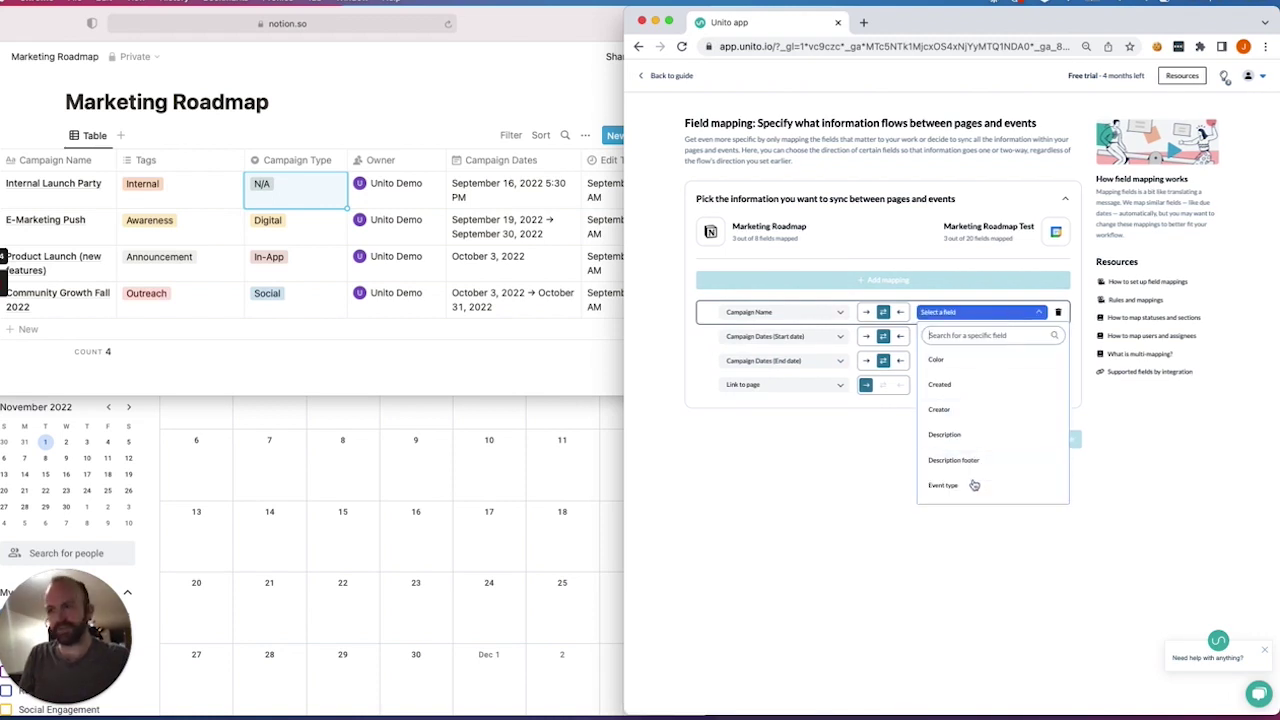
pyautogui.scroll(-5, 974, 486)
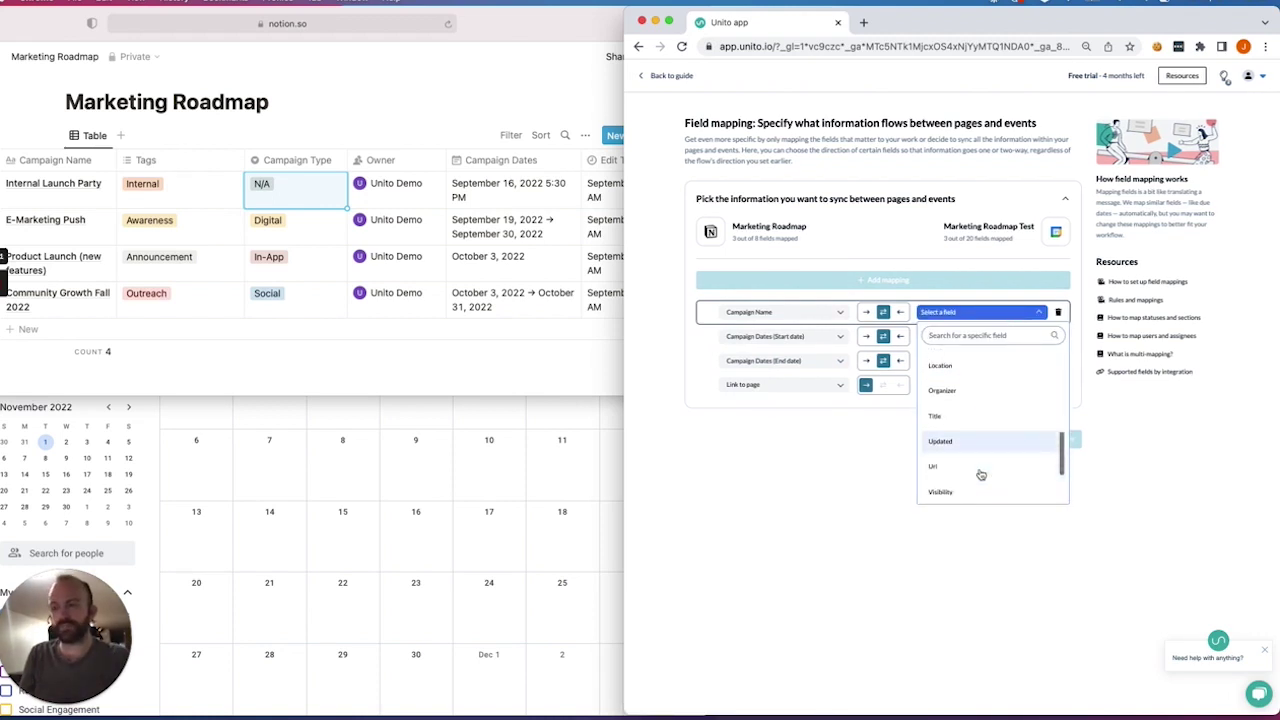
pyautogui.click(977, 392)
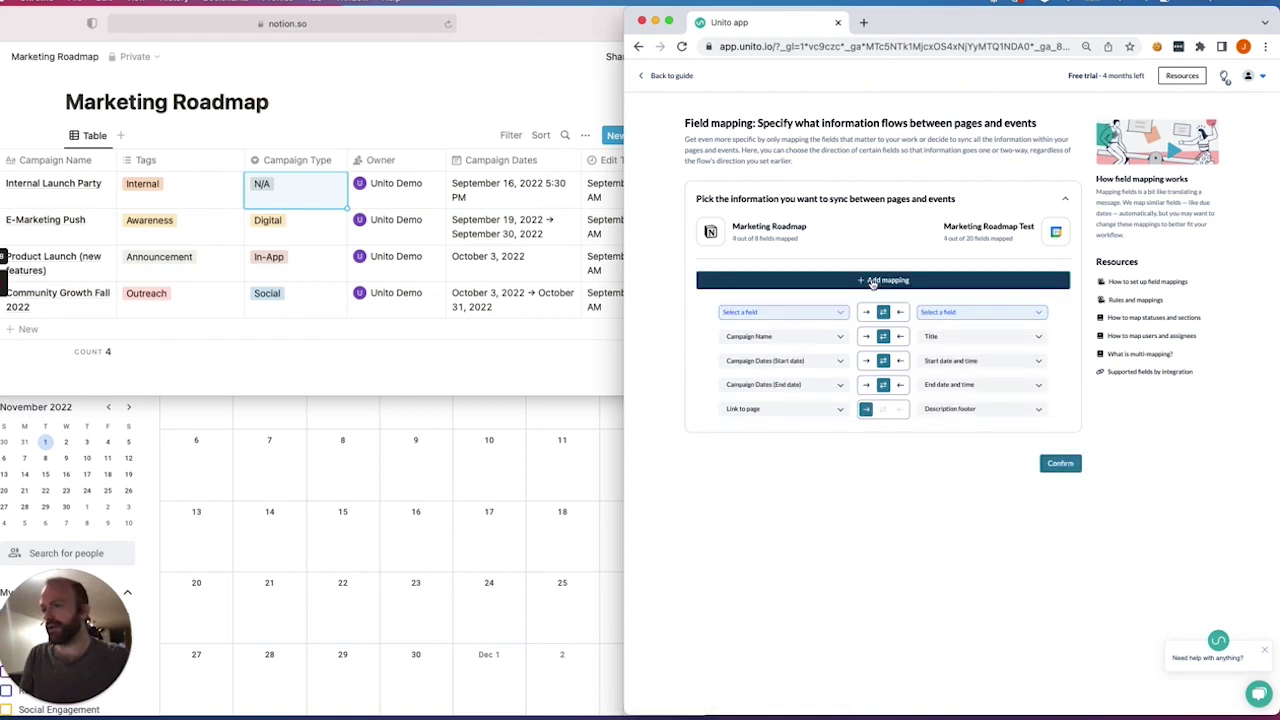
# Add a mapping from the Notion Owner field to the calendar's Guest field
pyautogui.click(820, 314)
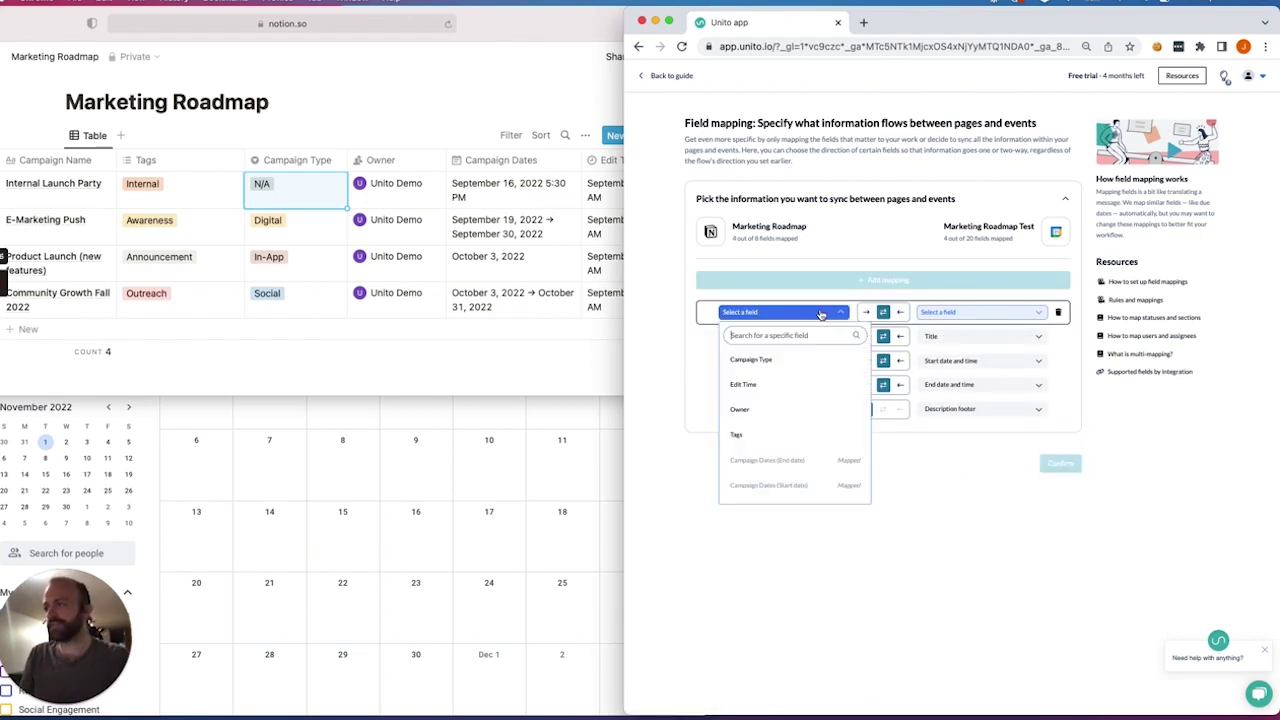
pyautogui.click(772, 411)
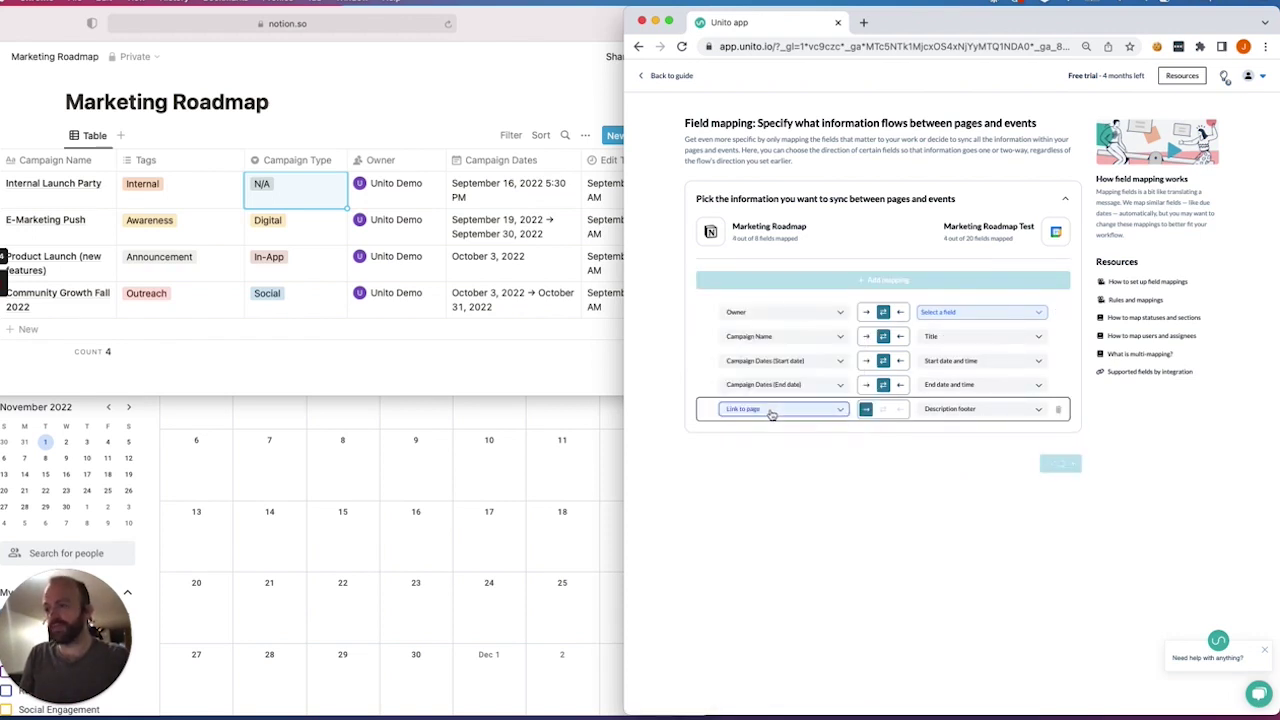
pyautogui.click(964, 316)
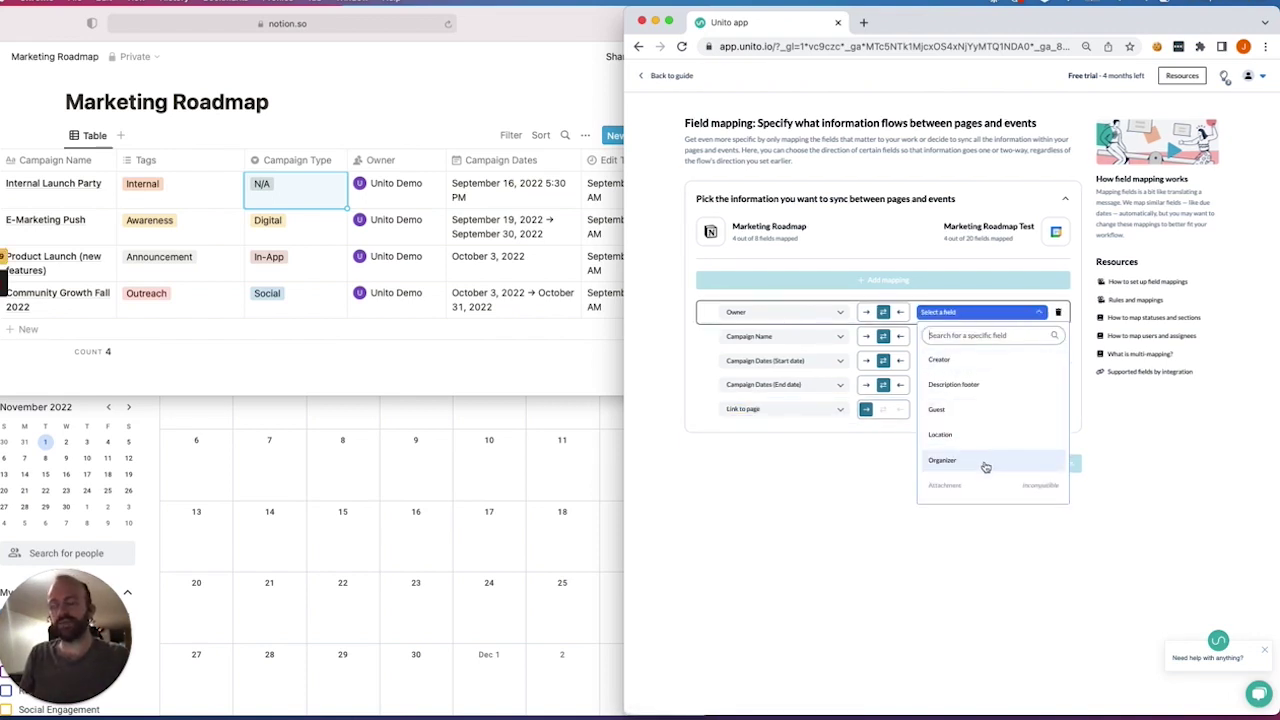
pyautogui.click(962, 412)
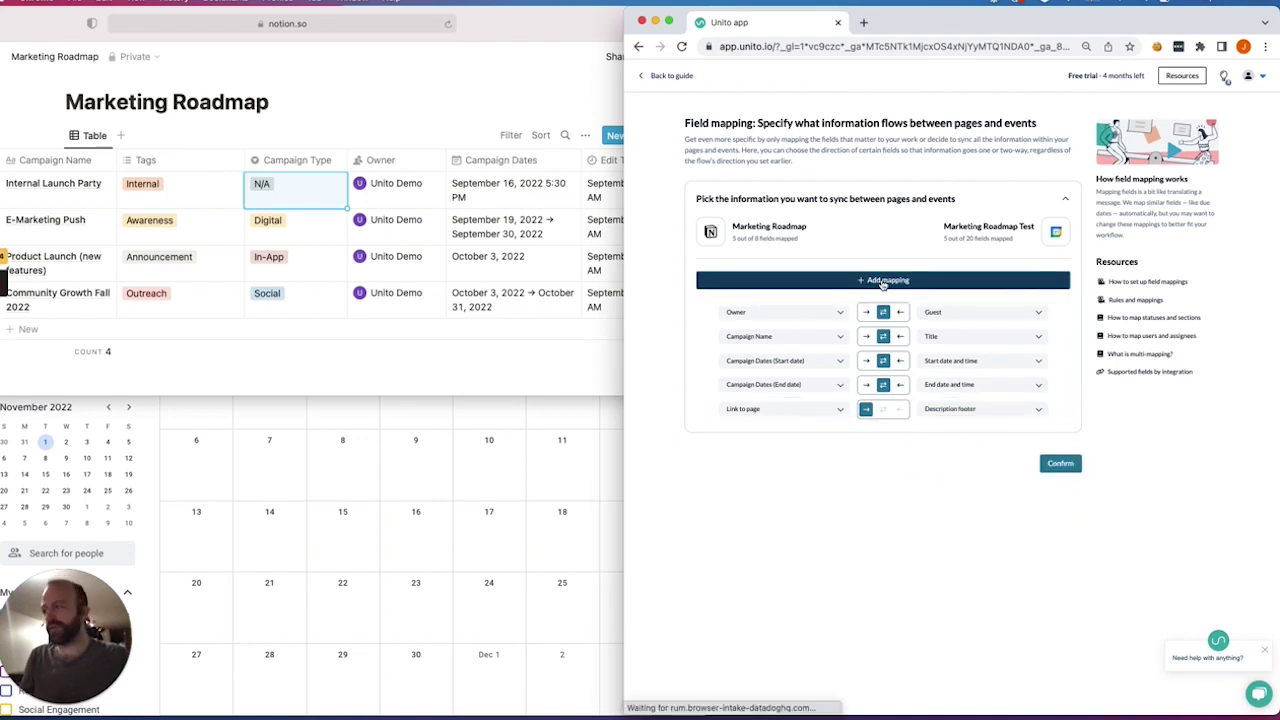
# Add a mapping from the Notion Tags field to the calendar's Color field
pyautogui.click(883, 284)
pyautogui.click(842, 314)
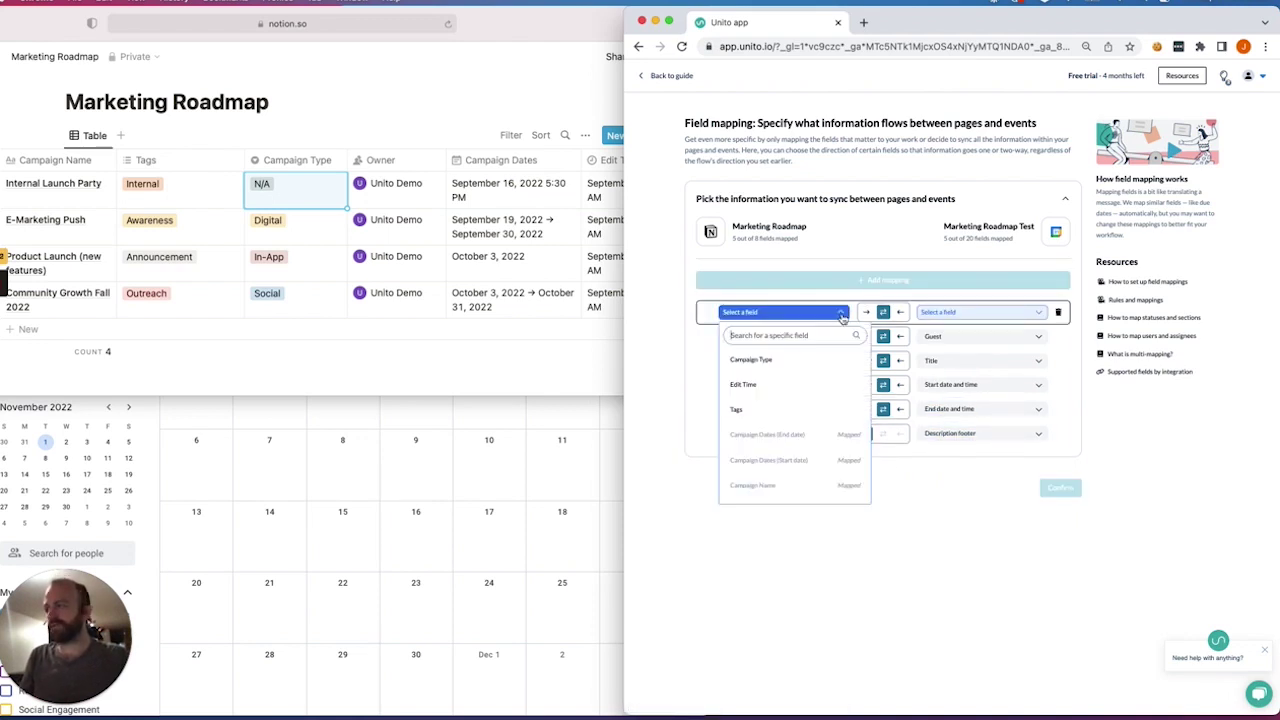
pyautogui.click(775, 411)
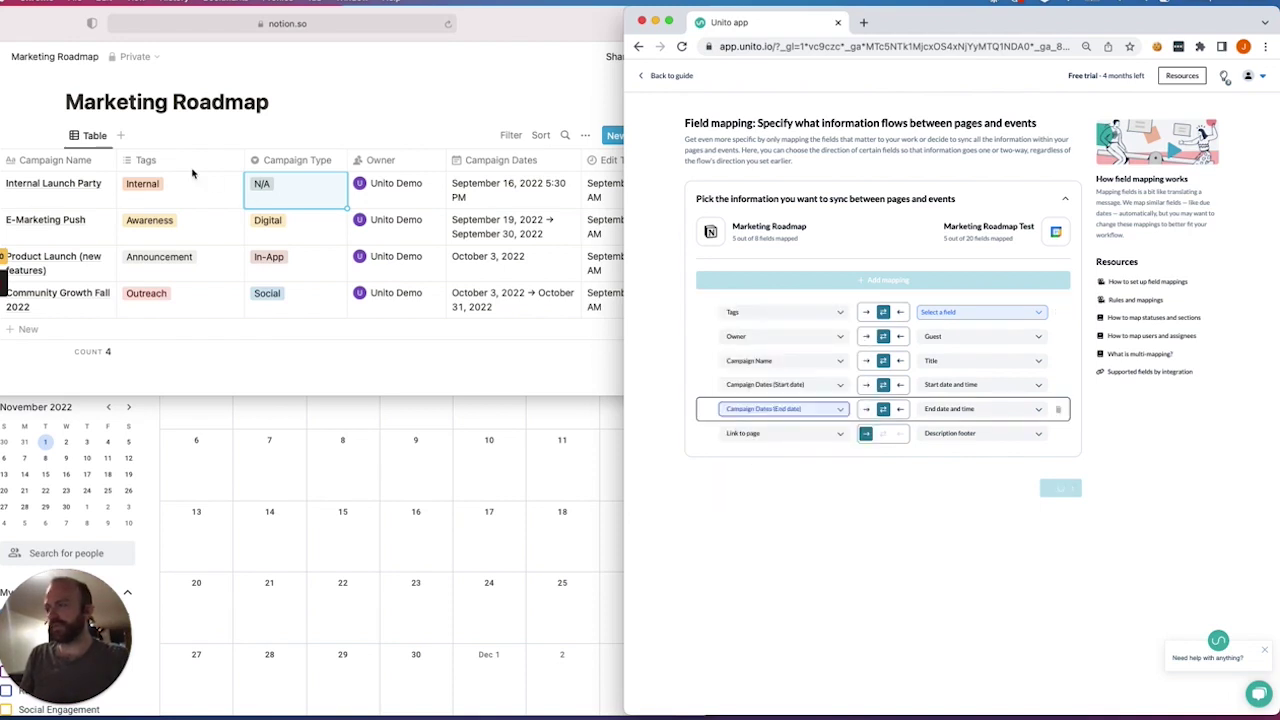
pyautogui.click(980, 315)
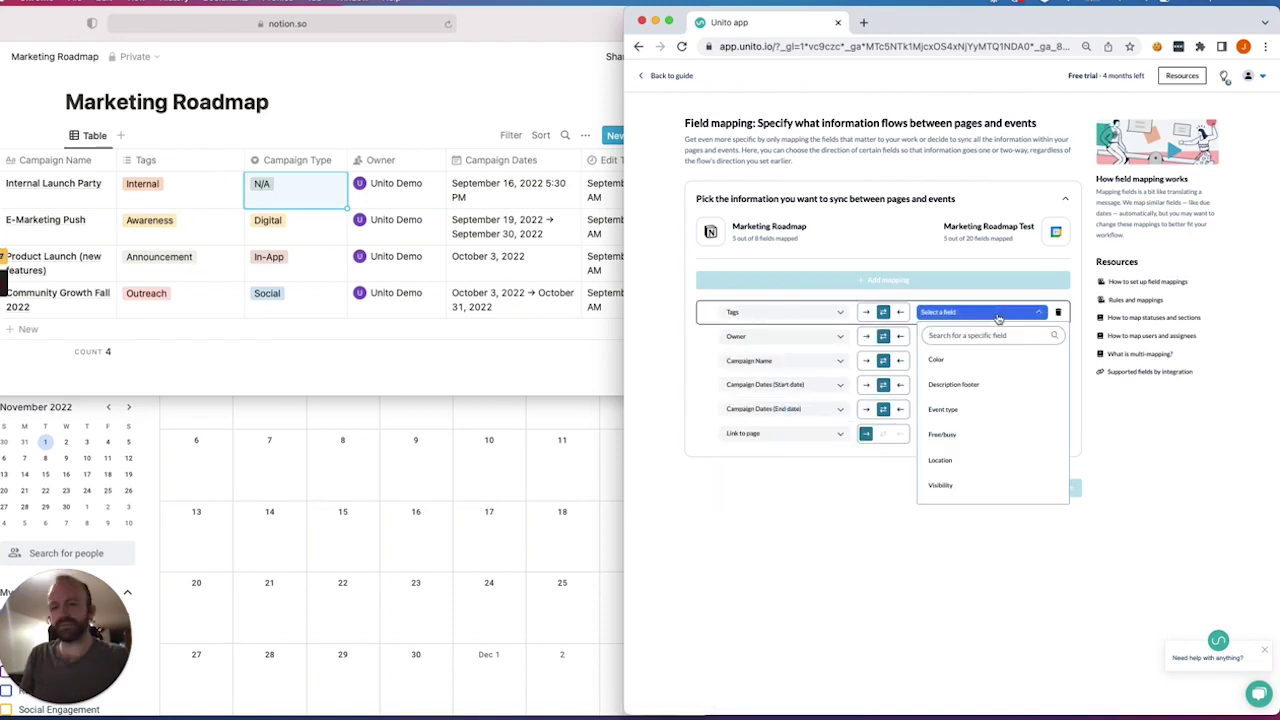
pyautogui.click(982, 368)
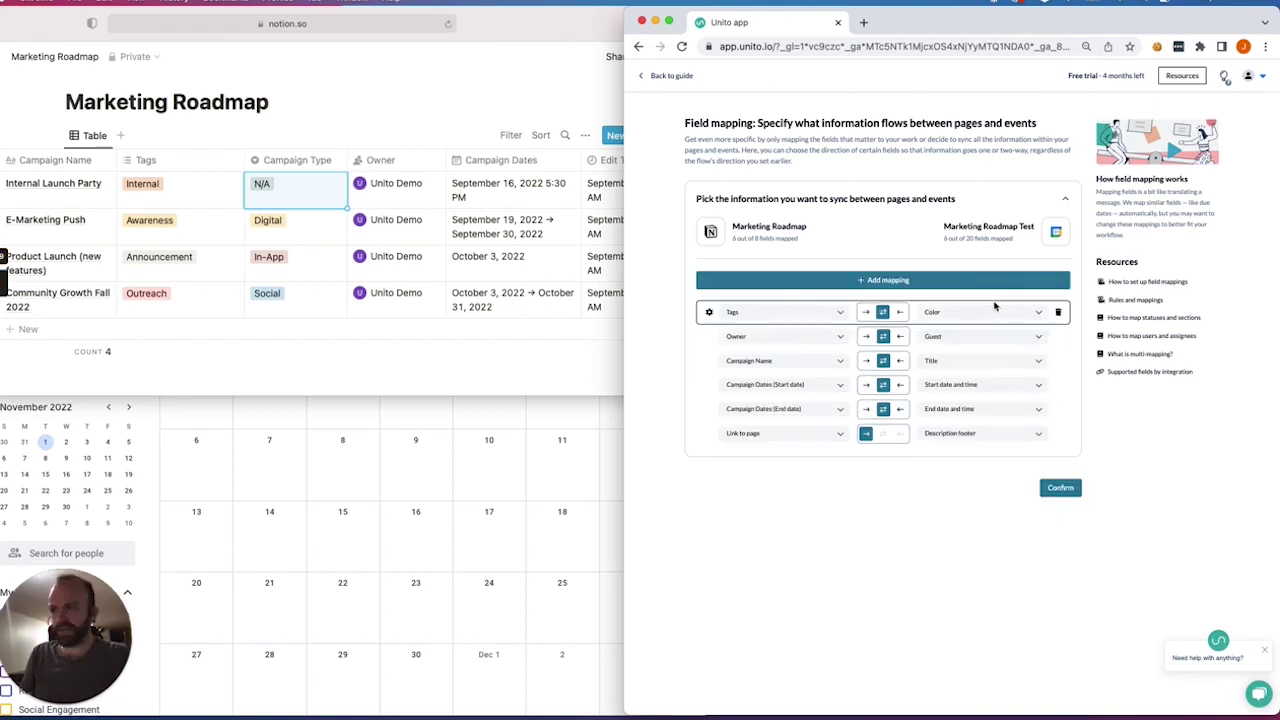
# In the Tags and Color mapping's settings, pair the Awareness tag with Banana (#EEC04B)
pyautogui.click(709, 314)
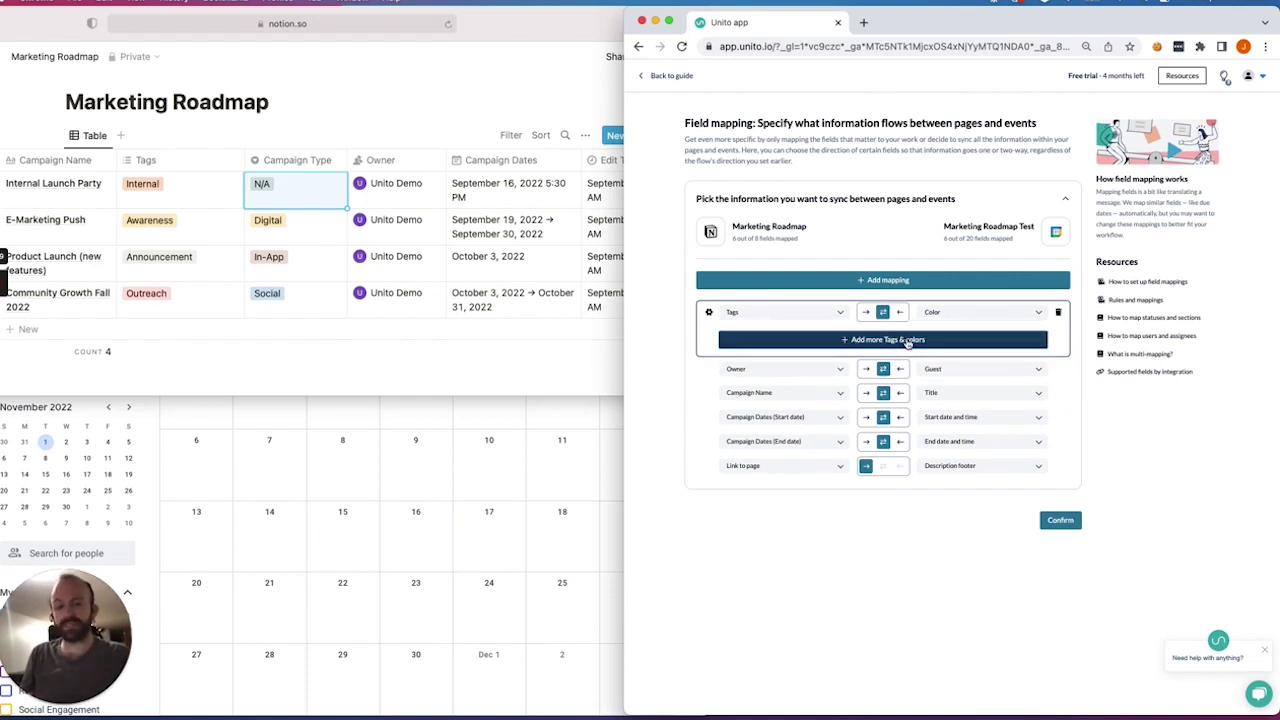
pyautogui.click(908, 341)
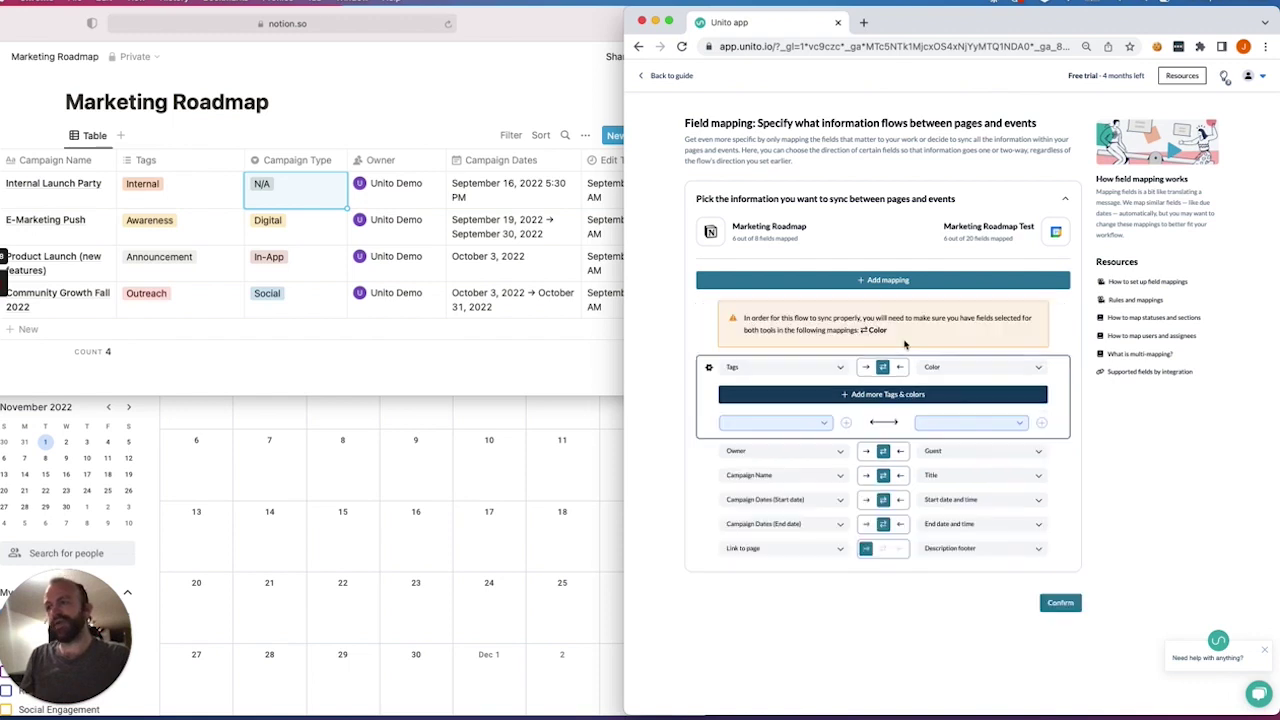
pyautogui.click(825, 427)
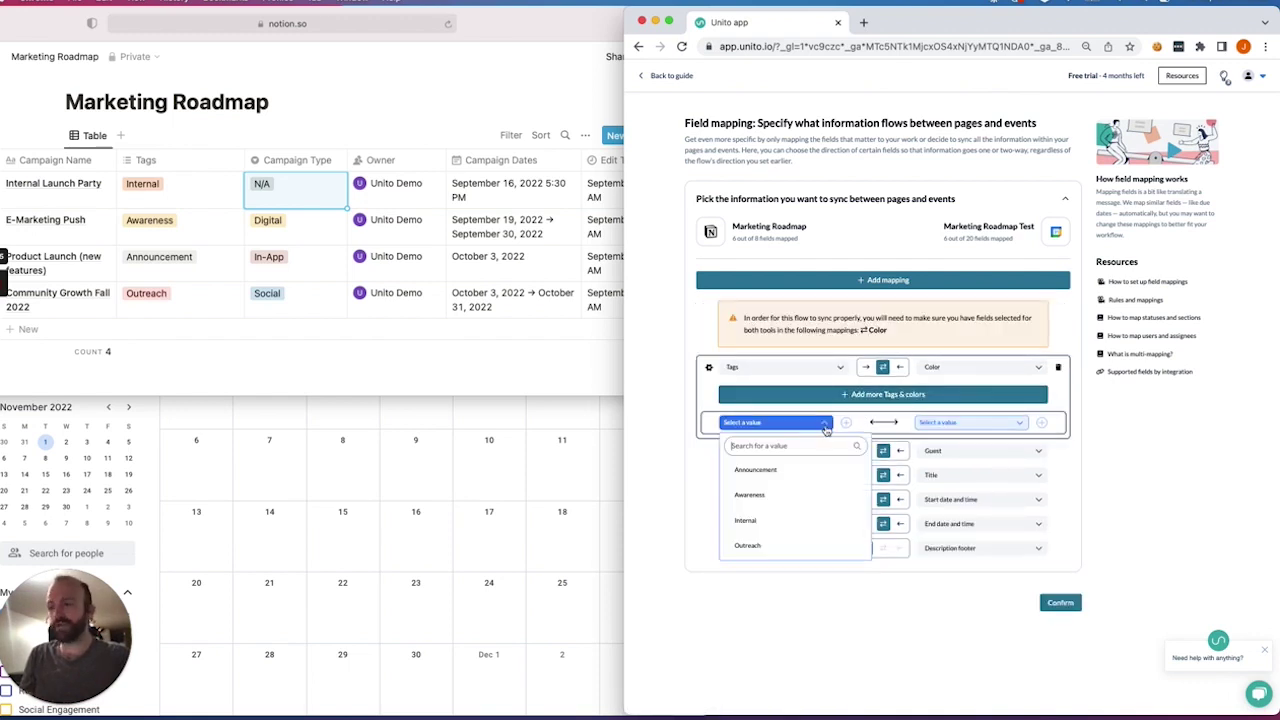
pyautogui.click(768, 495)
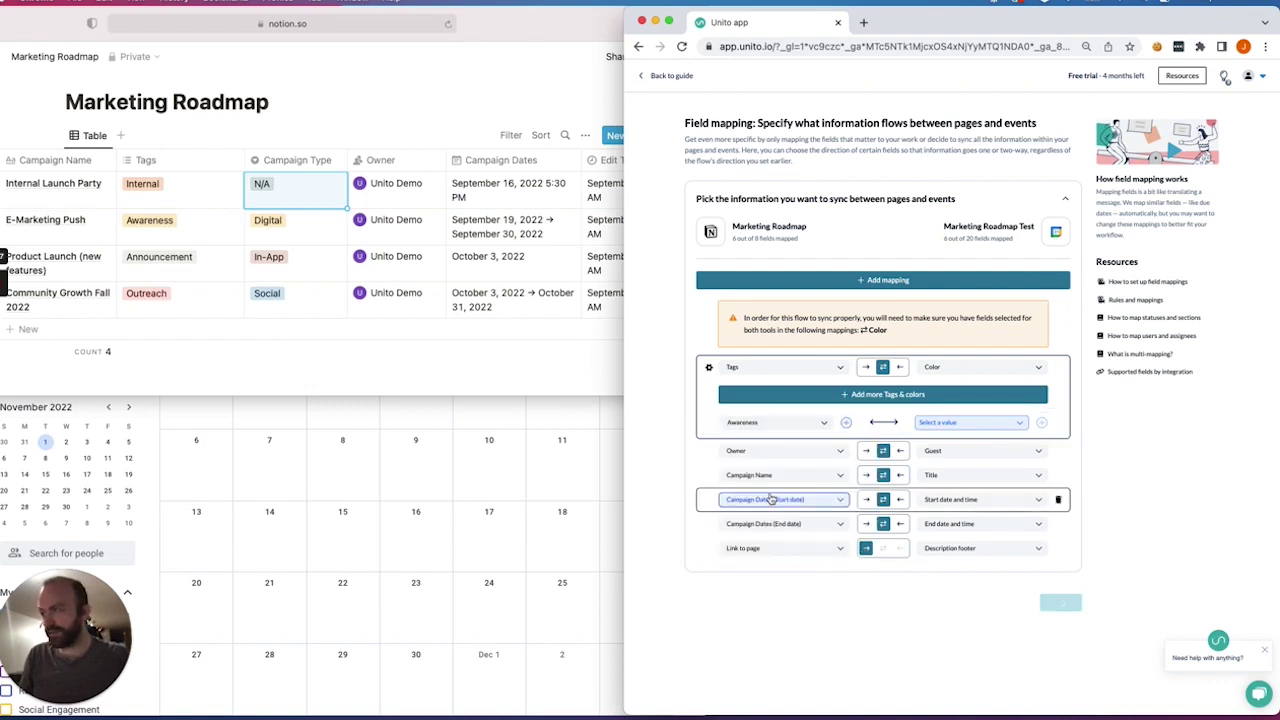
pyautogui.click(970, 428)
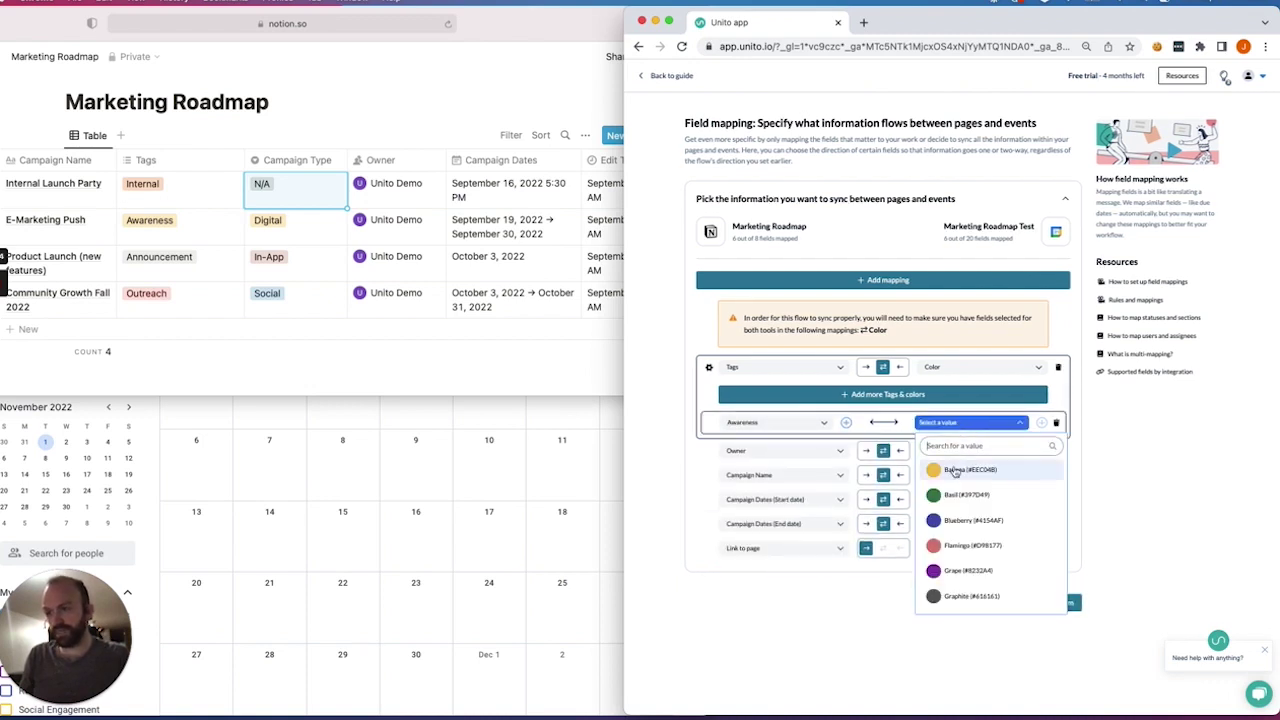
pyautogui.click(955, 471)
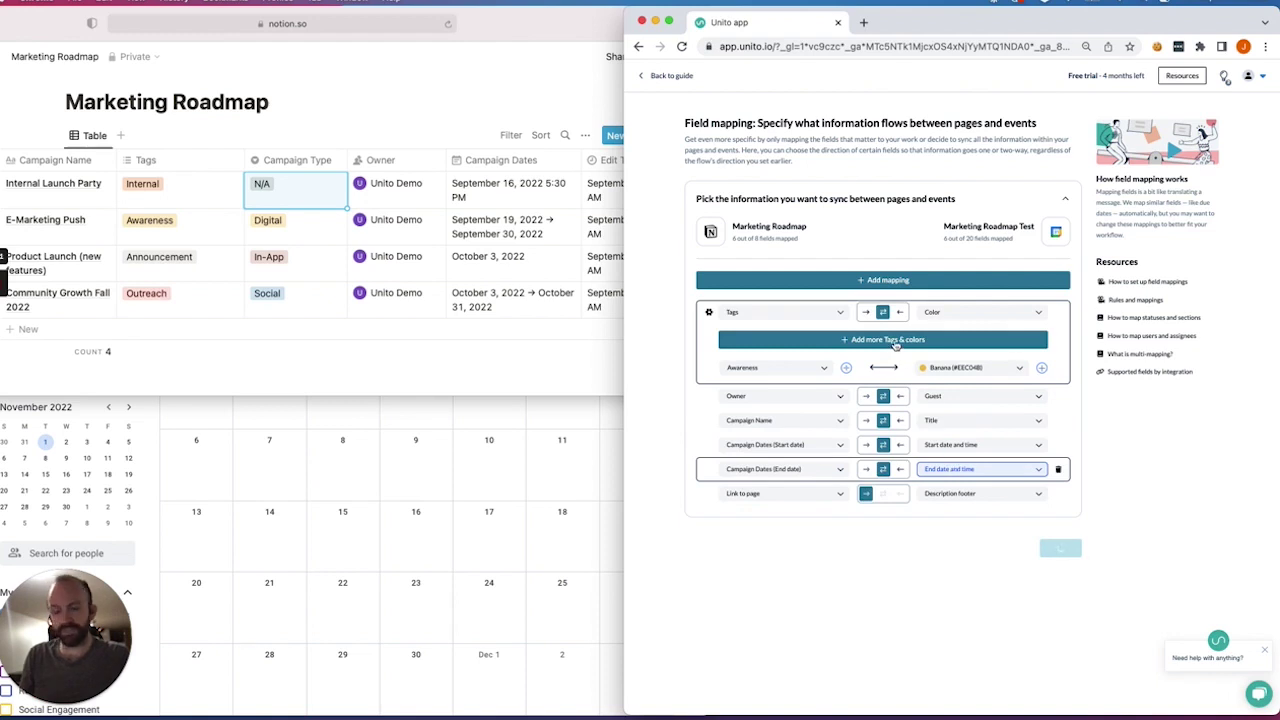
# Pair the Outreach tag with Blueberry (#4154AF) in the Tags and Color mapping, and confirm the field mappings
pyautogui.click(893, 340)
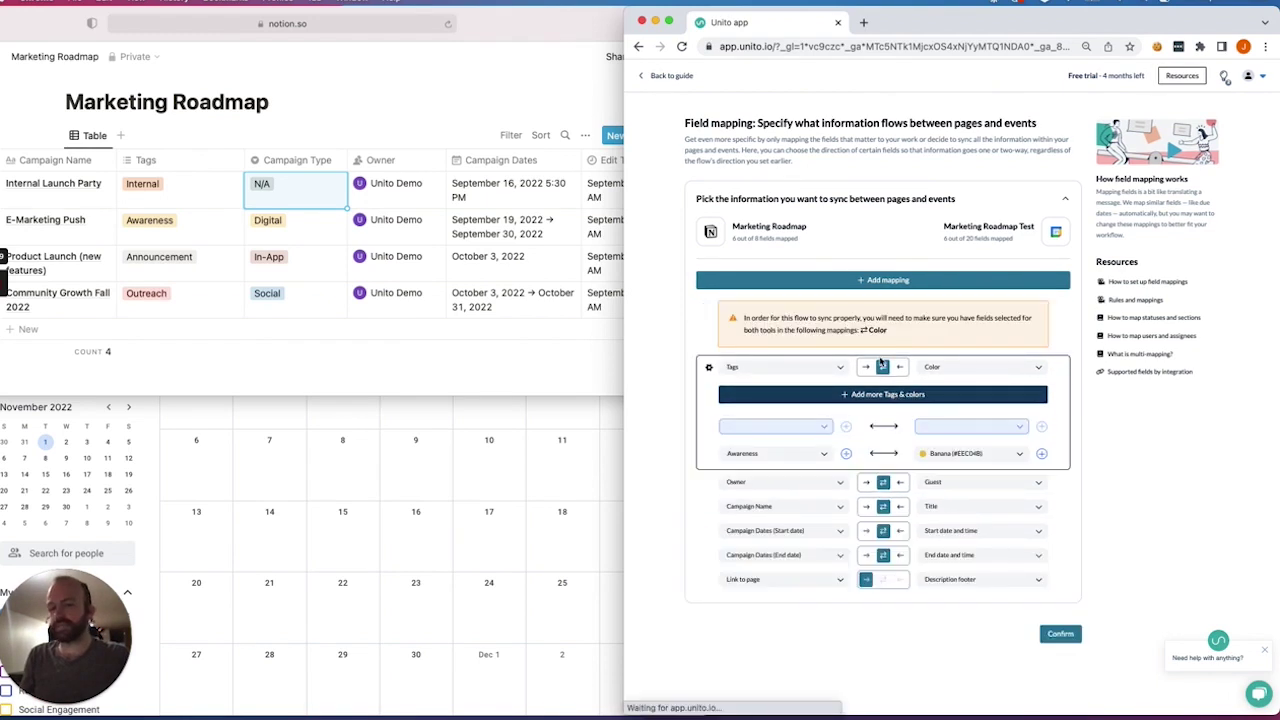
pyautogui.click(828, 433)
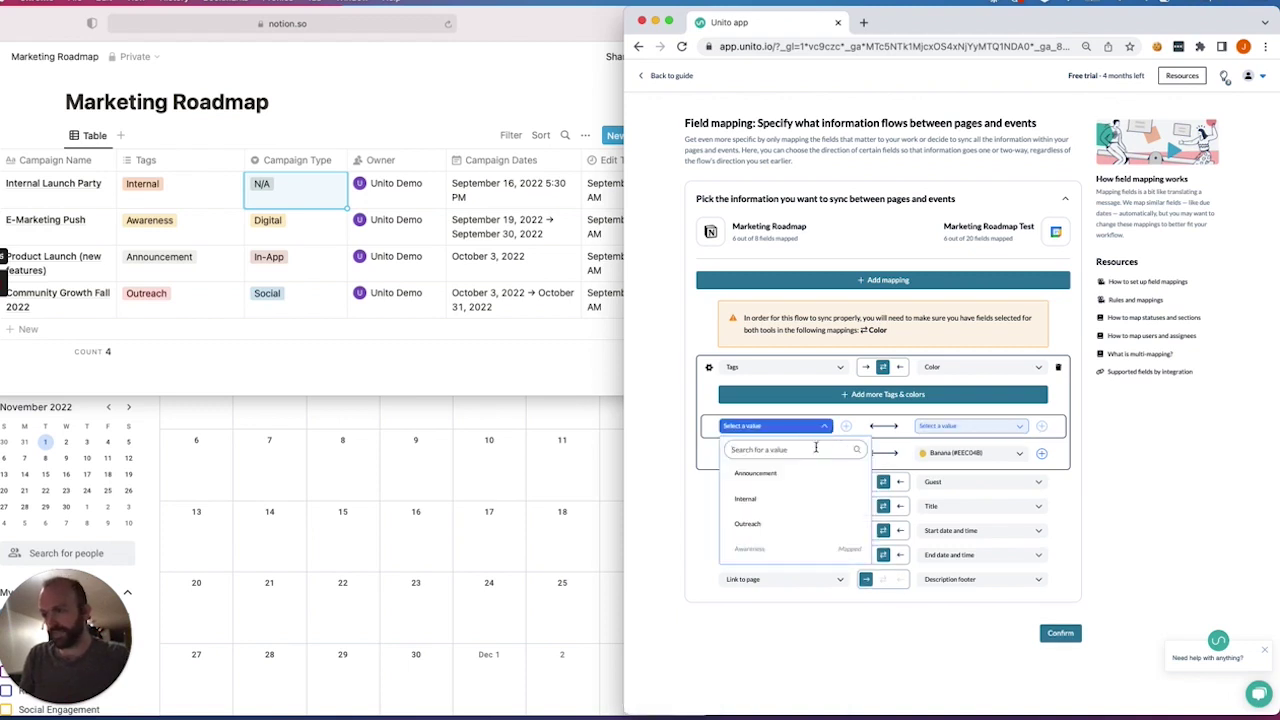
pyautogui.click(776, 524)
pyautogui.click(965, 430)
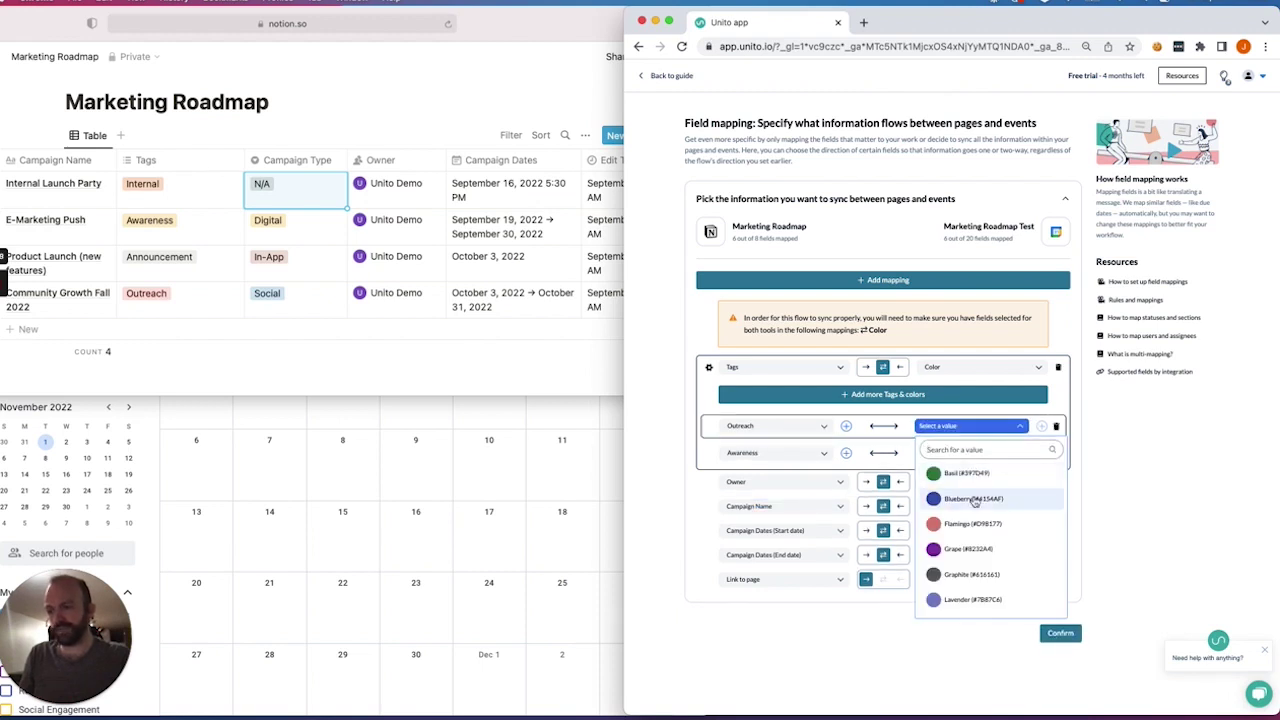
pyautogui.click(975, 499)
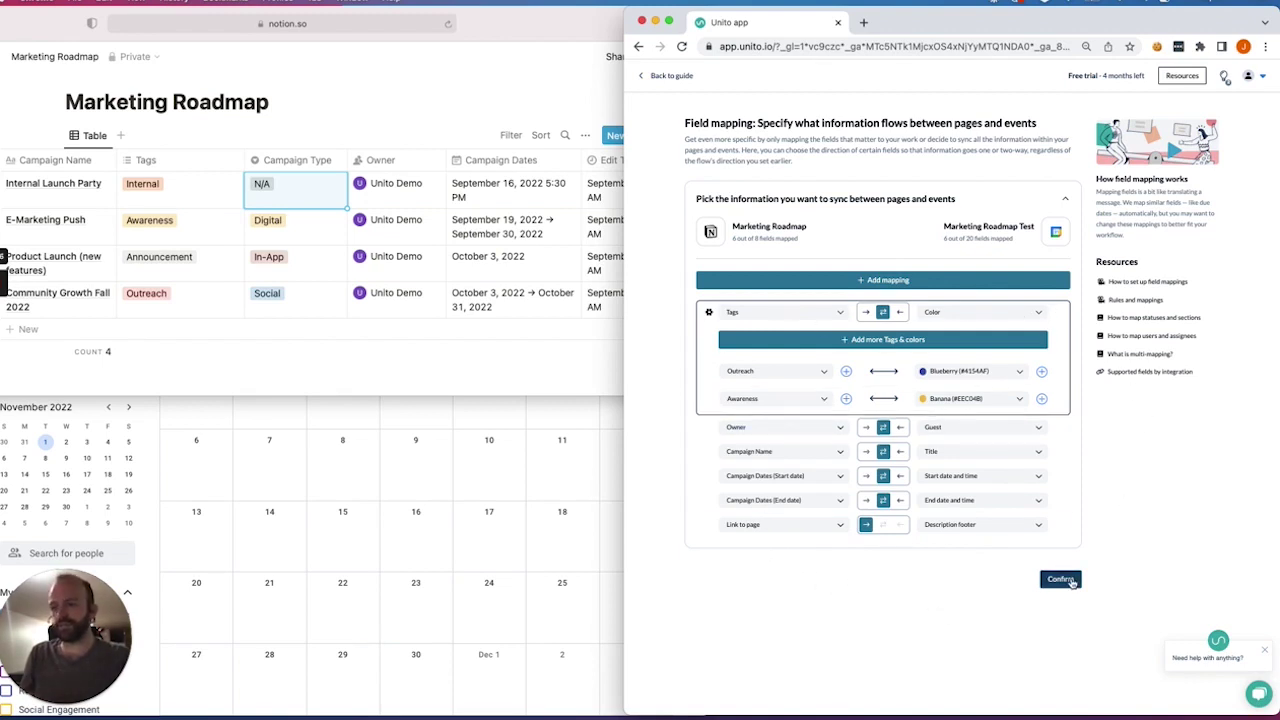
pyautogui.click(1068, 580)
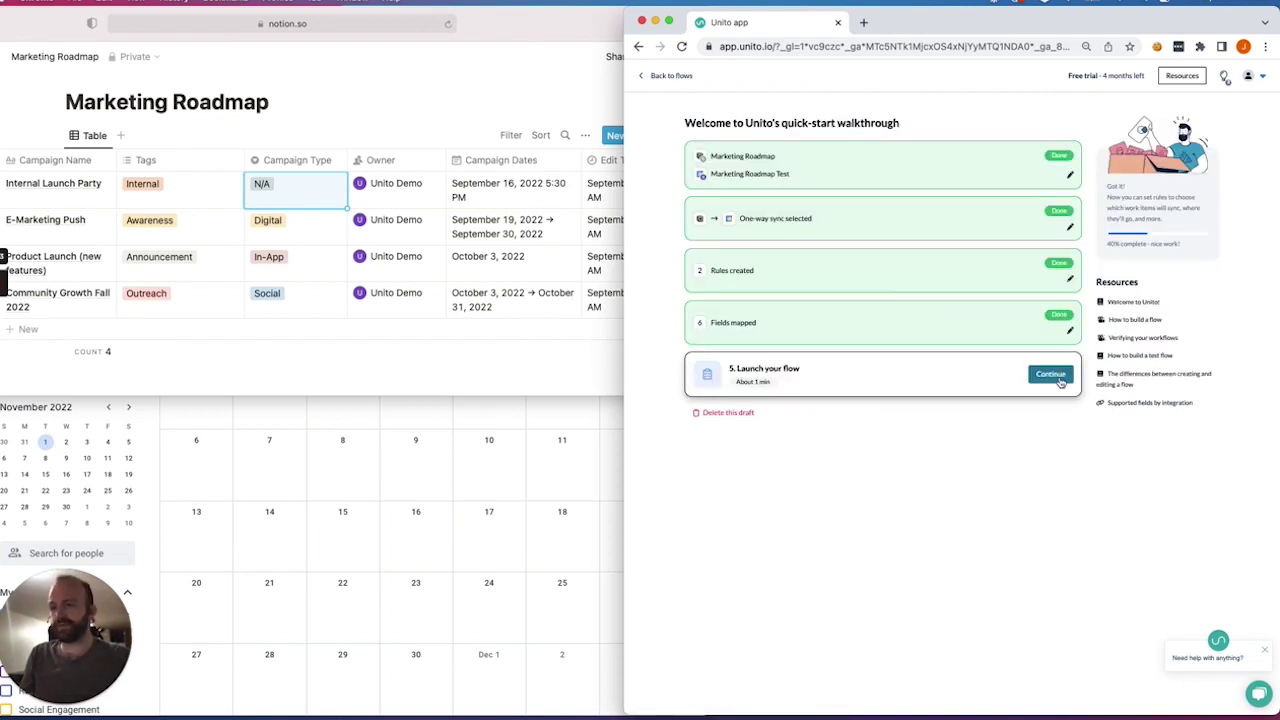
# Launch the flow with its suggested name and auto sync enabled, and start a sync right away
pyautogui.click(1058, 378)
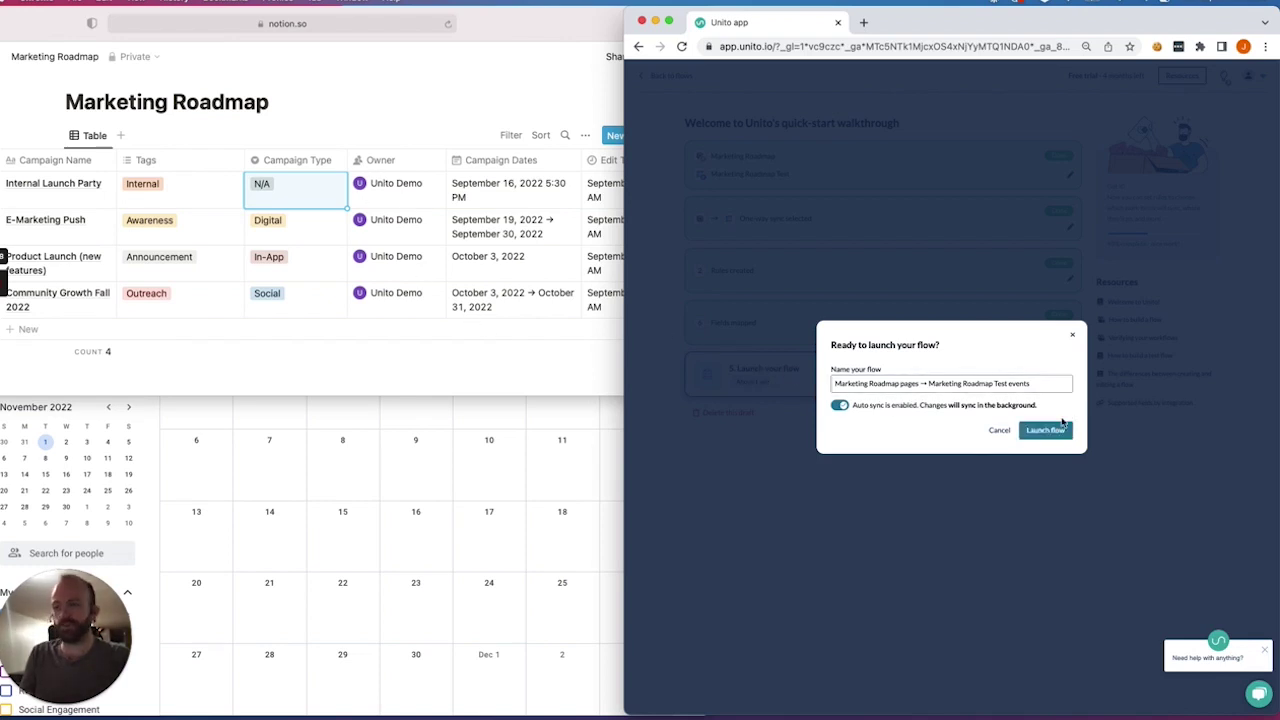
pyautogui.click(1060, 434)
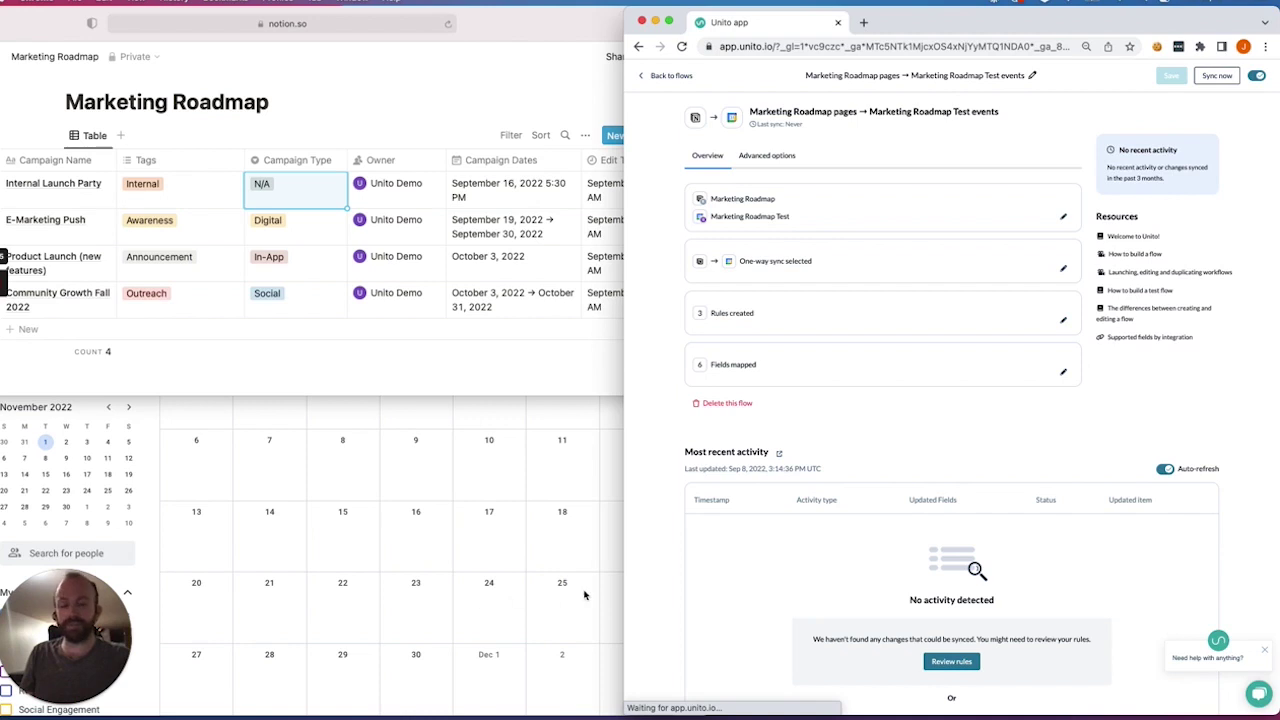
pyautogui.scroll(-1, 900, 540)
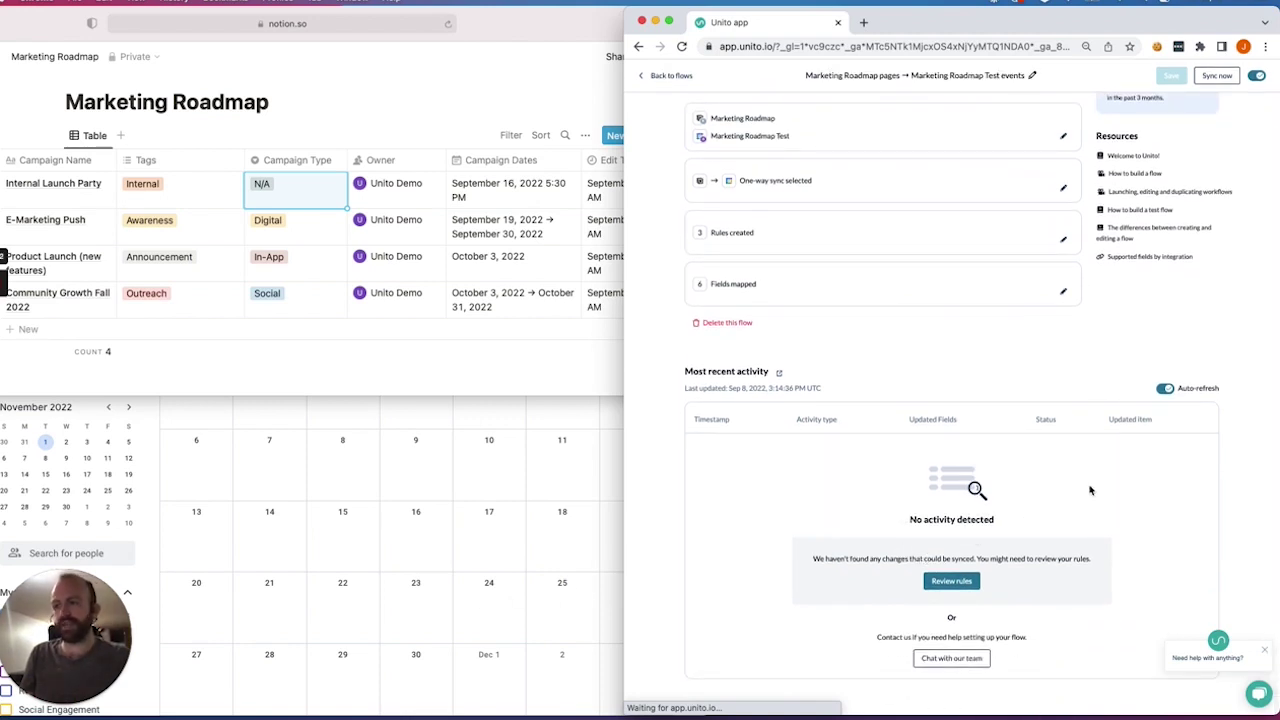
pyautogui.scroll(1, 1106, 418)
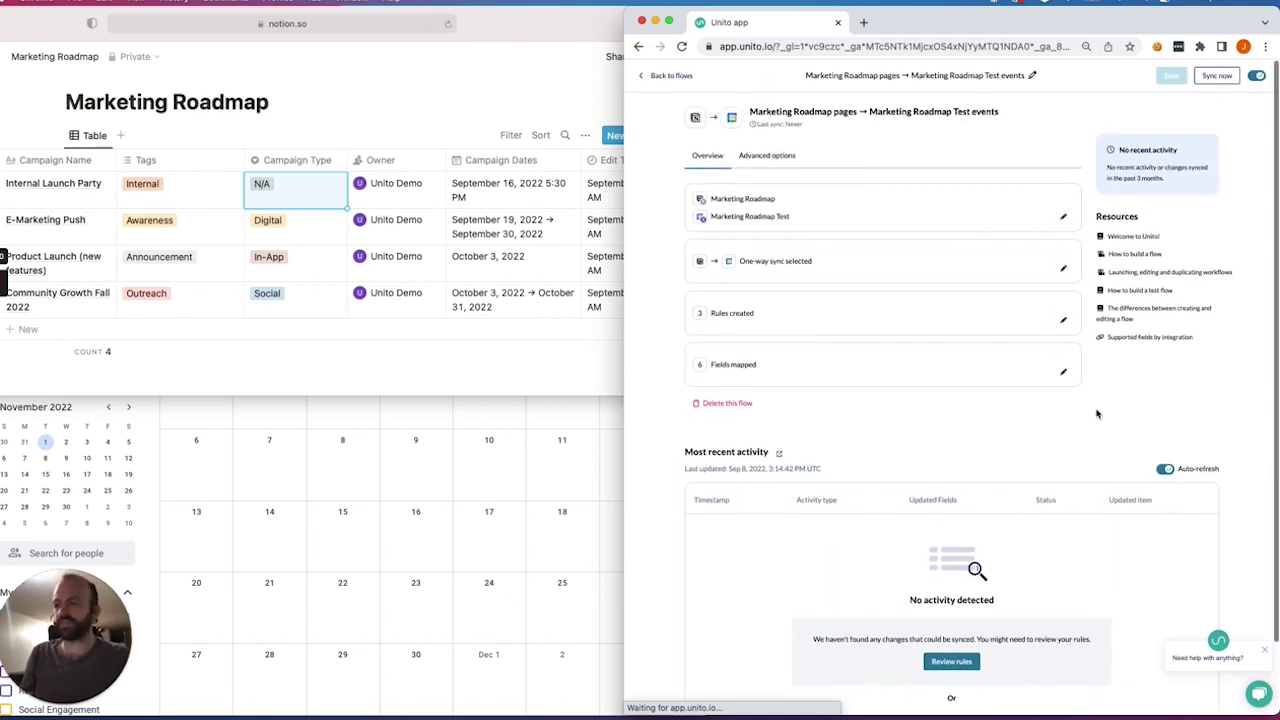
pyautogui.click(1217, 77)
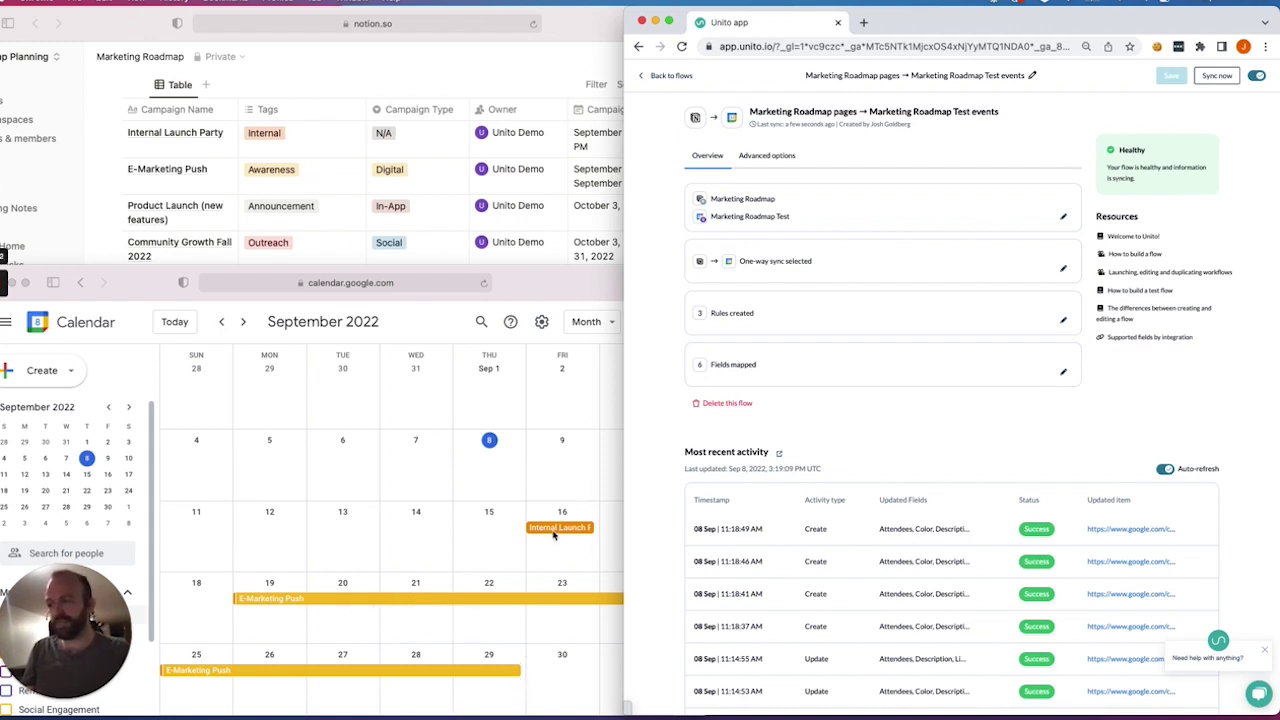
# Switch to Google Calendar and show October 2022 to check the synced campaign events
pyautogui.click(409, 593)
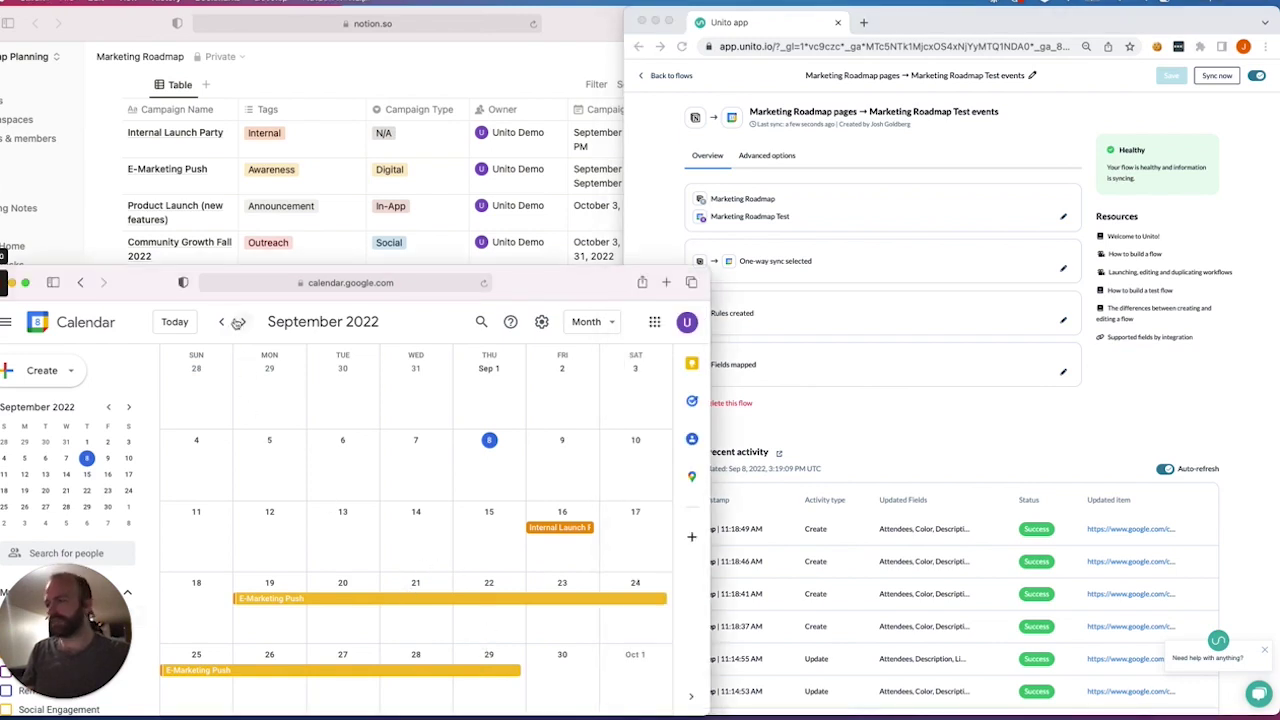
pyautogui.click(236, 323)
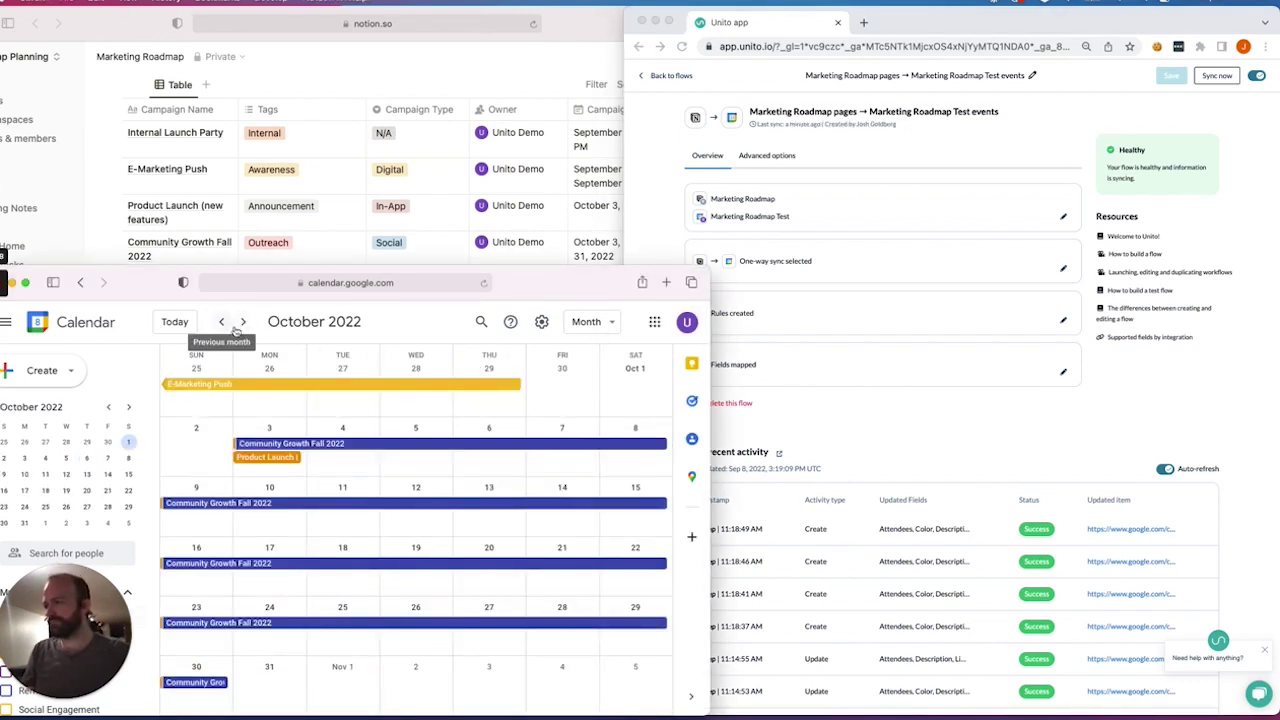